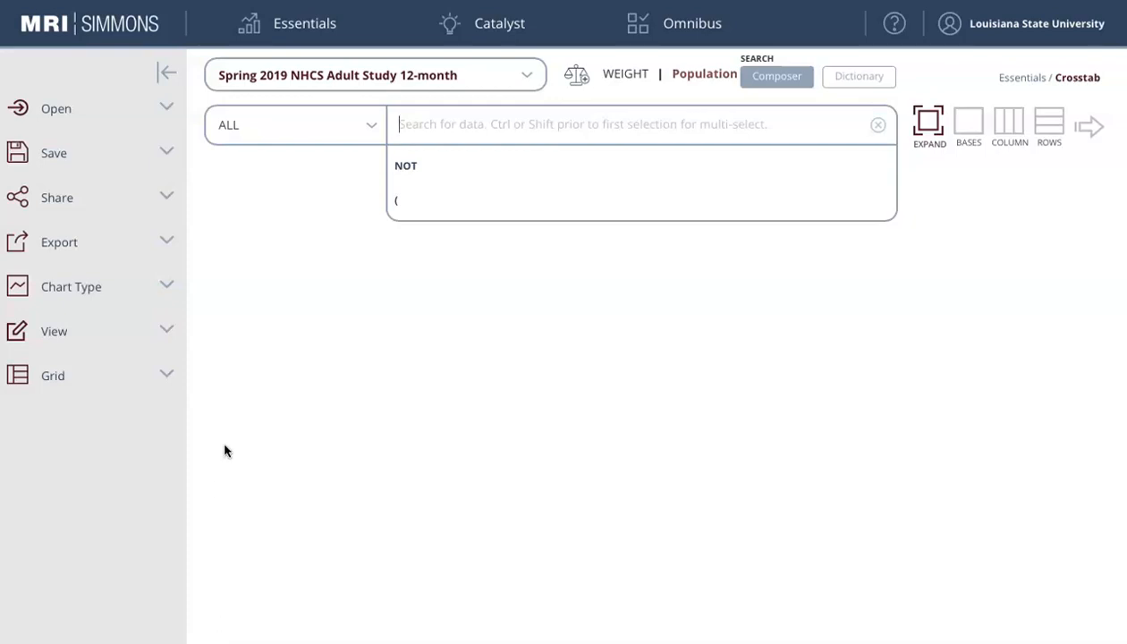
- Open Brand Catalyst and go to its Explorer section
{"action": "mouse_move", "coordinate": [498, 36]}
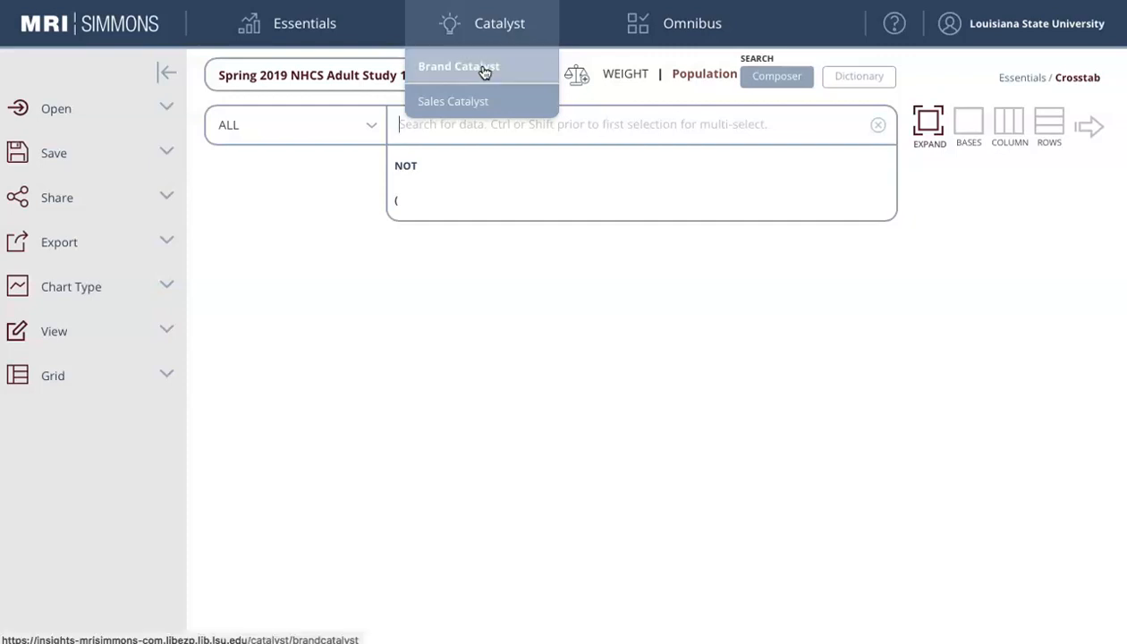
{"action": "left_click", "coordinate": [484, 69]}
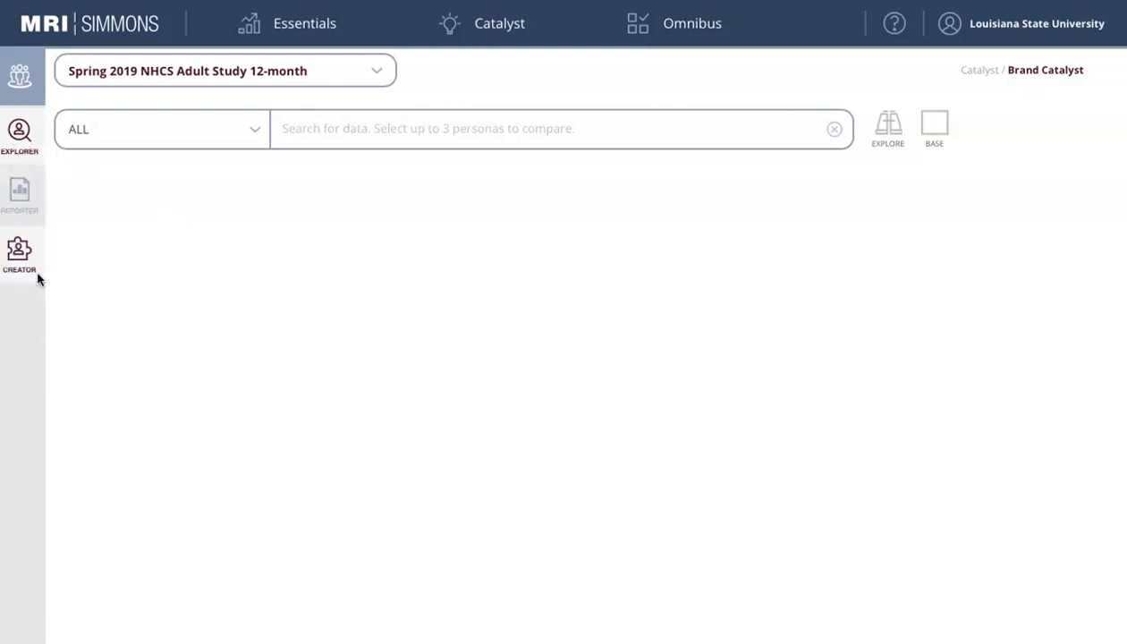
{"action": "left_click", "coordinate": [31, 142]}
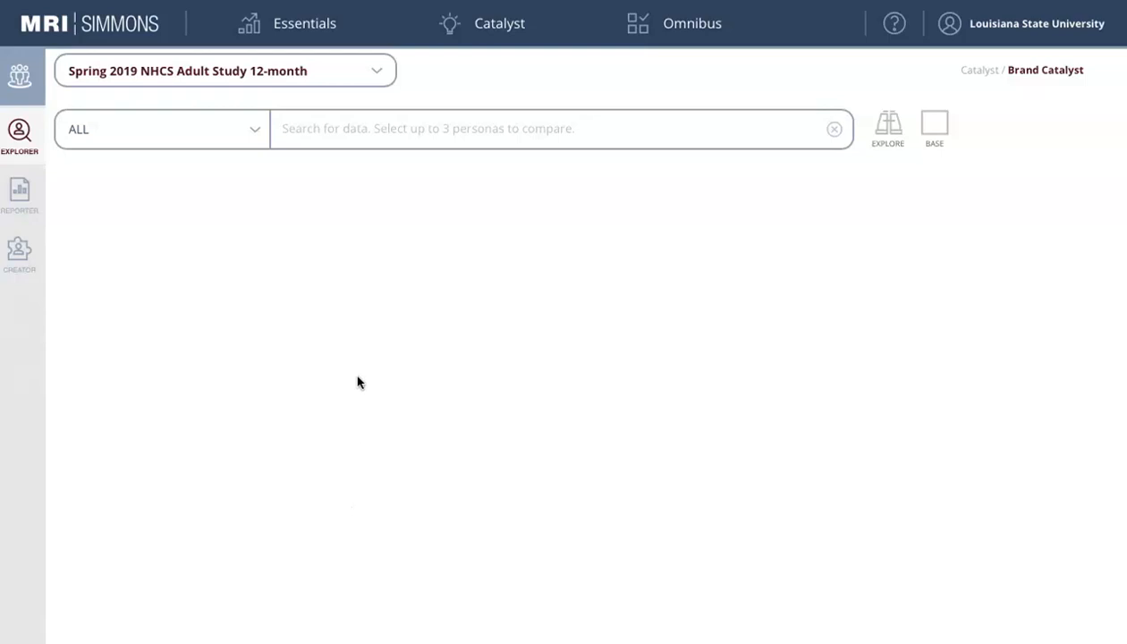
- Search for 18-34, add the Female 18 - 34 definition to the persona, and append an AND operator
{"action": "left_click", "coordinate": [333, 135]}
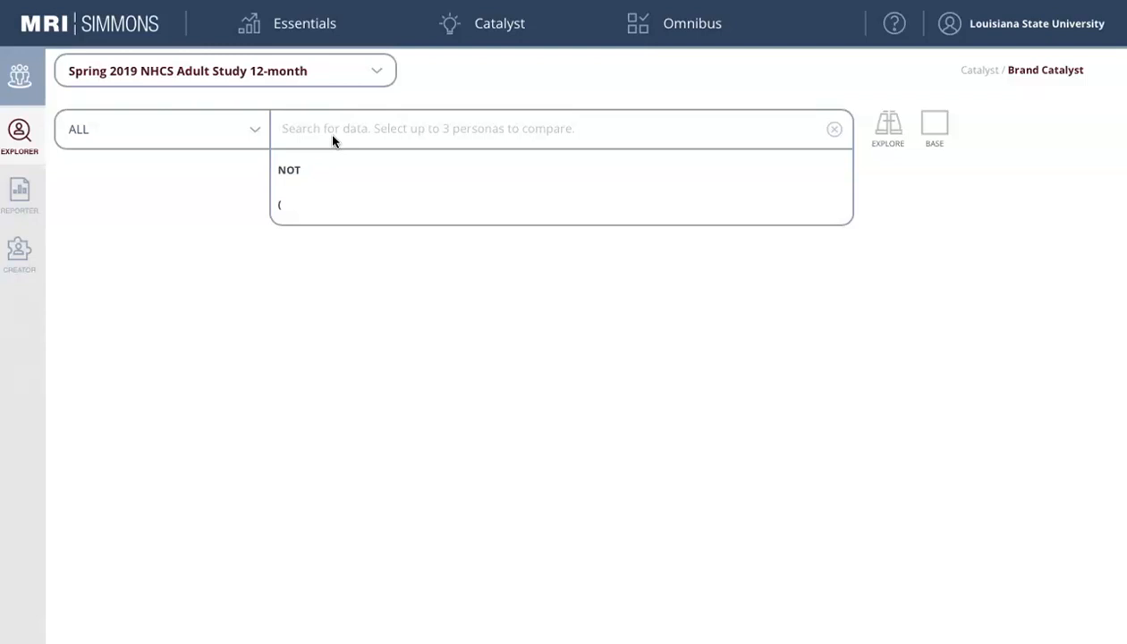
{"action": "type", "text": "18"}
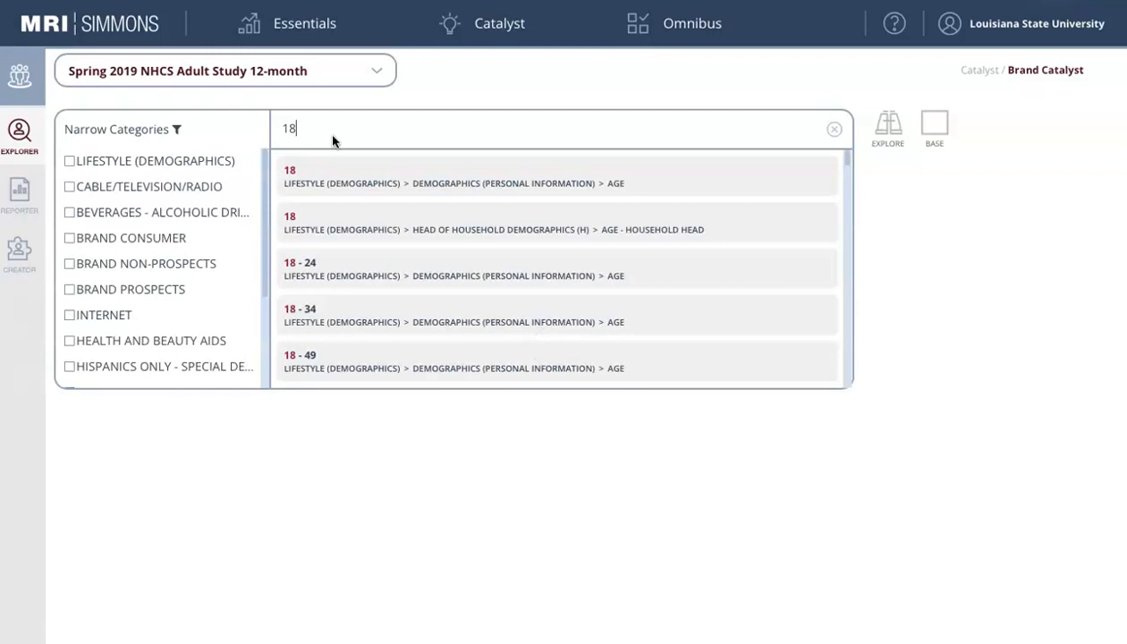
{"action": "type", "text": "-"}
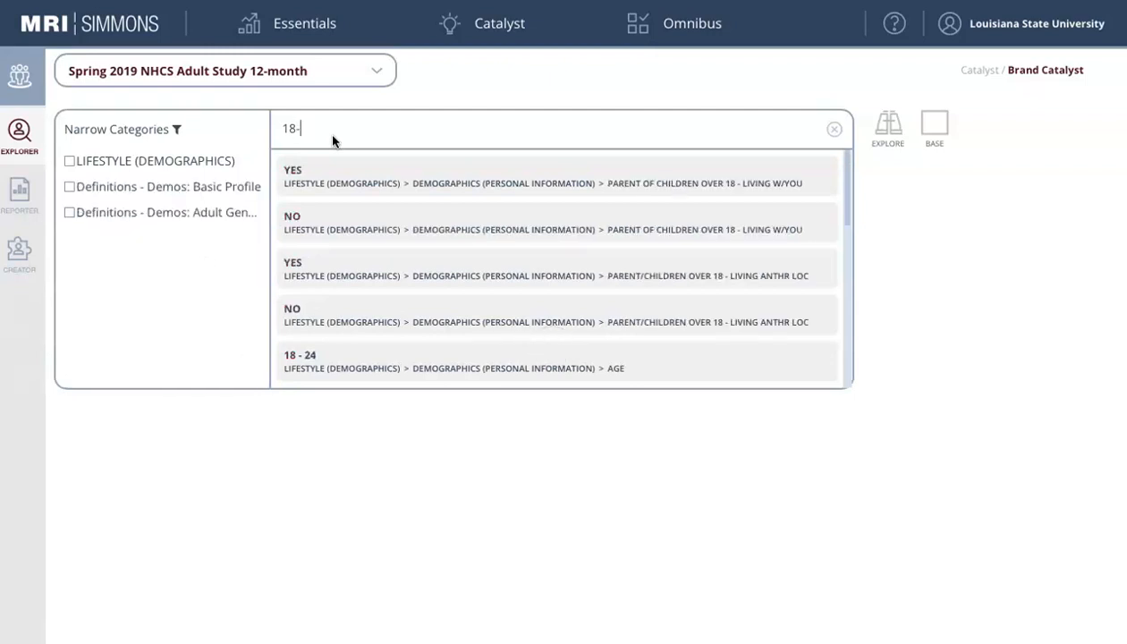
{"action": "type", "text": "34"}
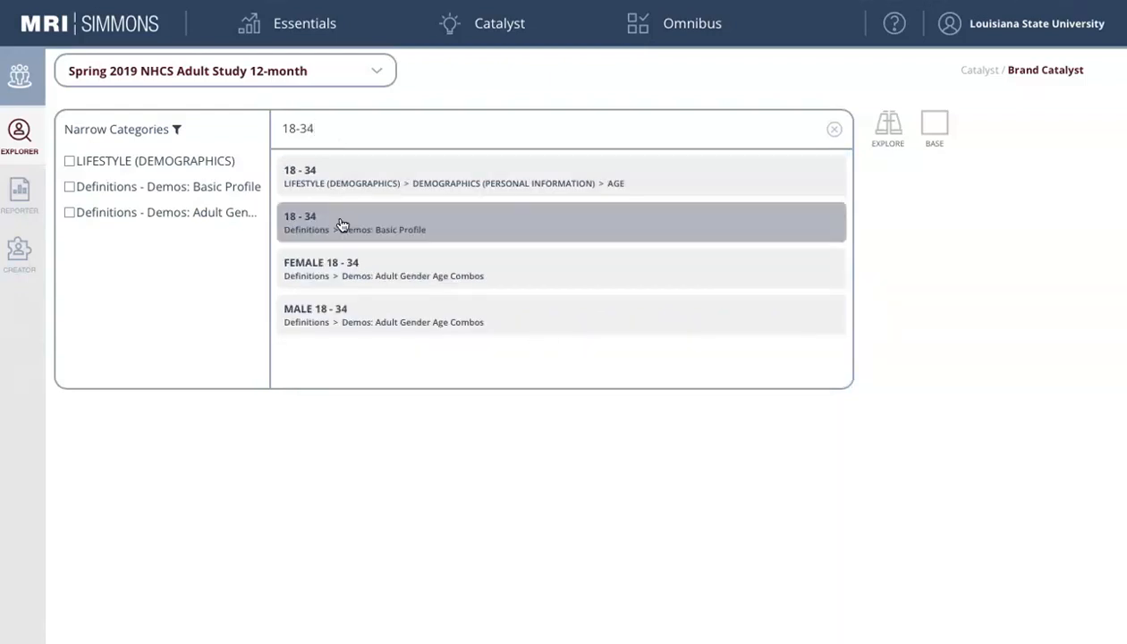
{"action": "left_click", "coordinate": [503, 278]}
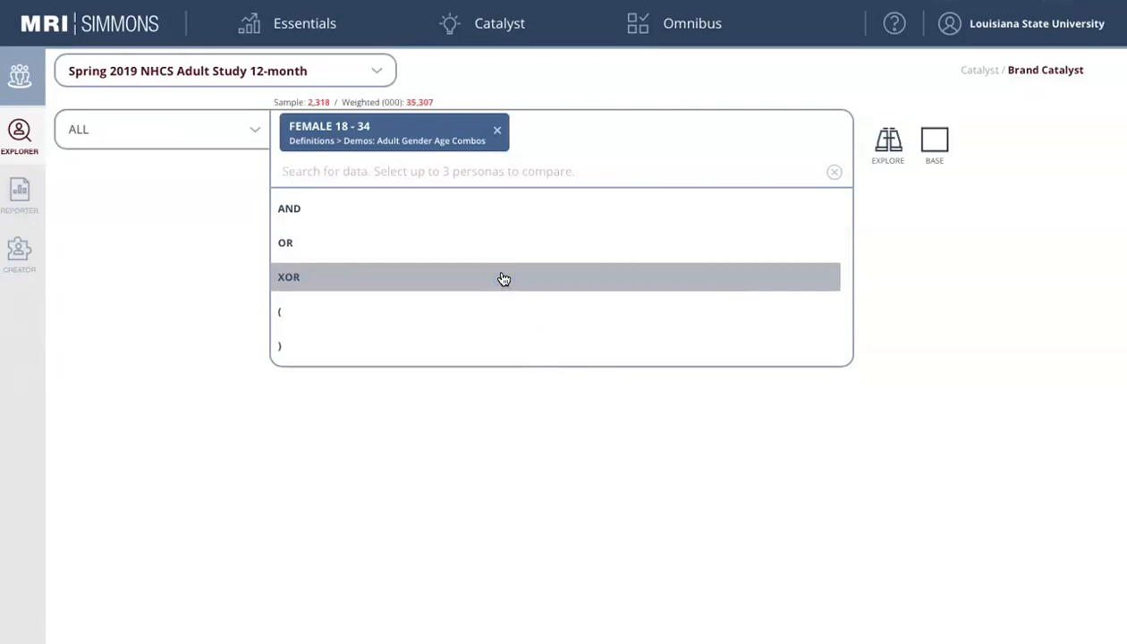
{"action": "left_click", "coordinate": [330, 215]}
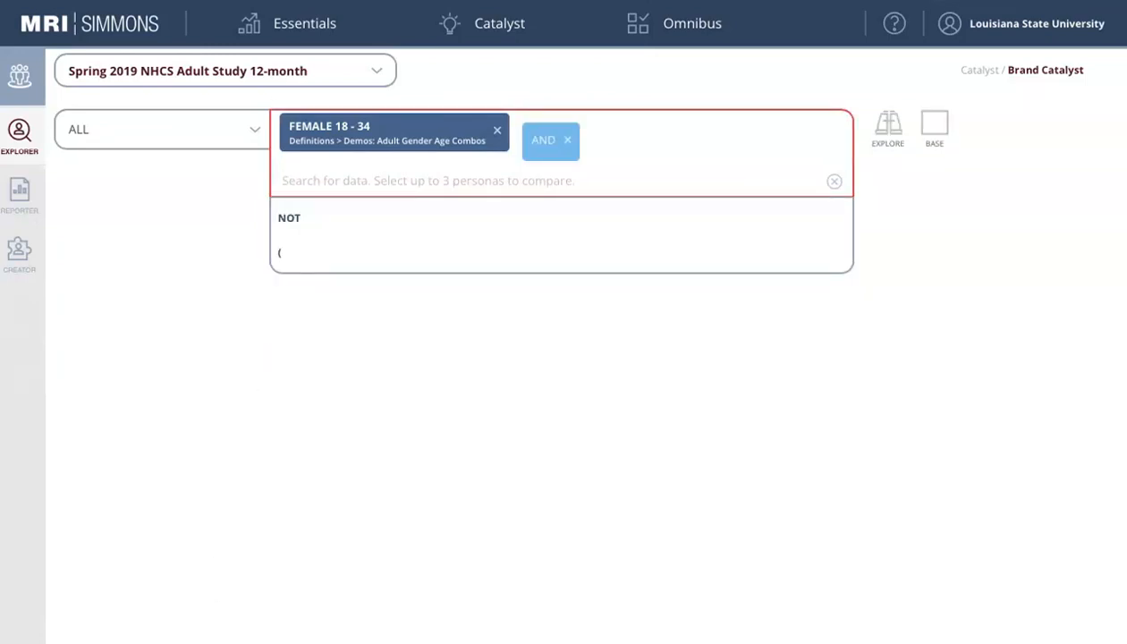
- Look through the folders available under Definitions in the data categories
{"action": "left_click", "coordinate": [257, 134]}
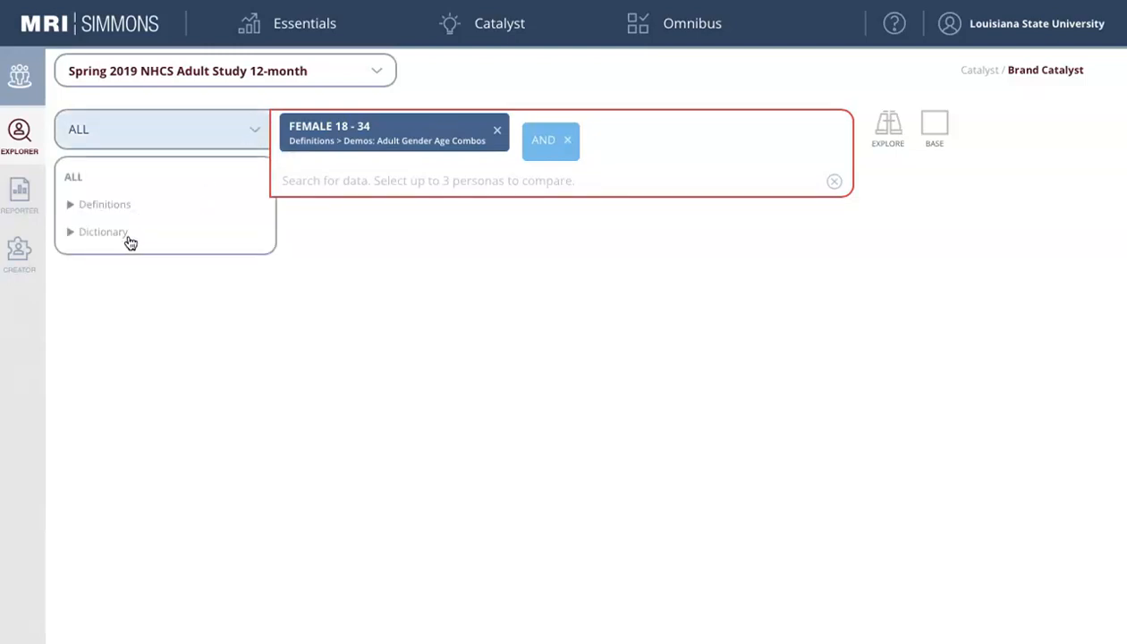
{"action": "left_click", "coordinate": [72, 205]}
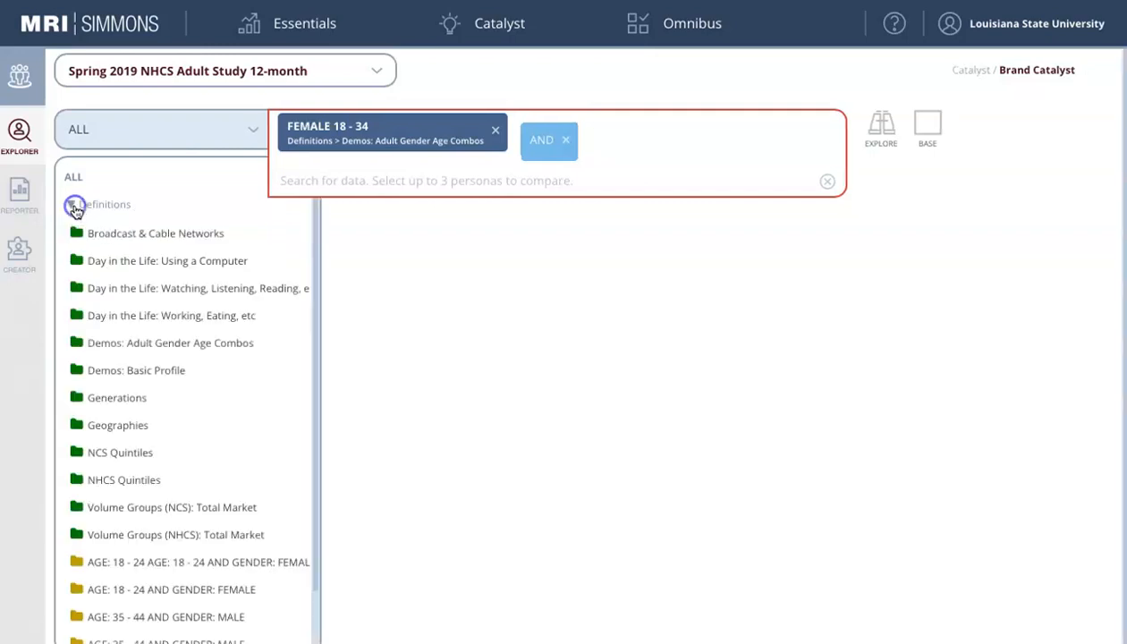
{"action": "scroll", "coordinate": [155, 440], "scroll_direction": "down", "scroll_amount": 2}
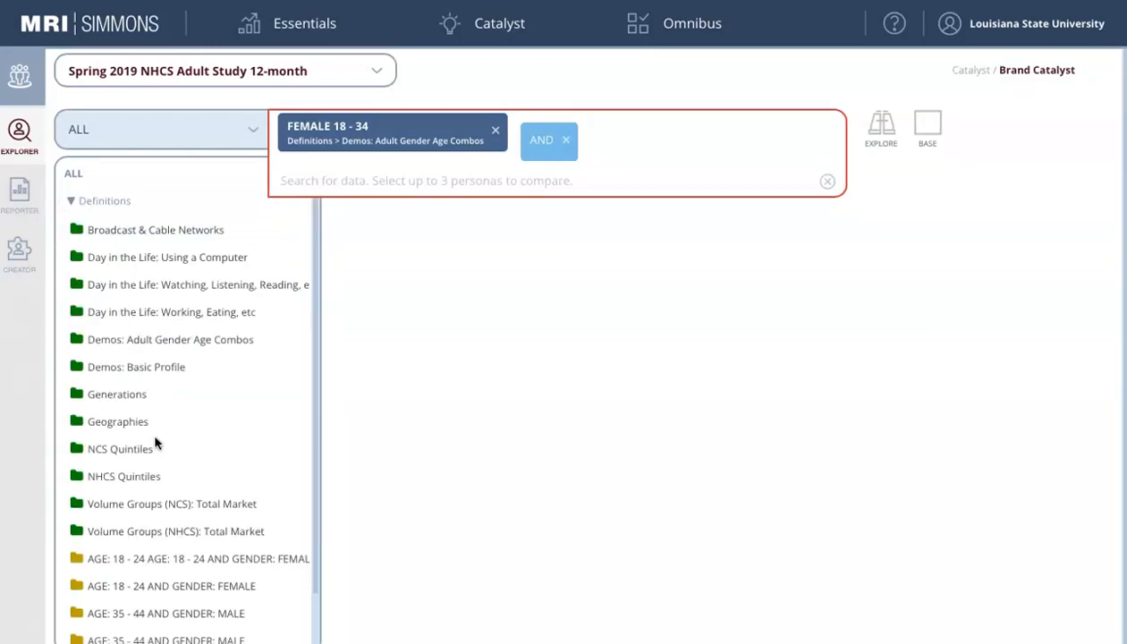
{"action": "scroll", "coordinate": [155, 440], "scroll_direction": "up", "scroll_amount": 2}
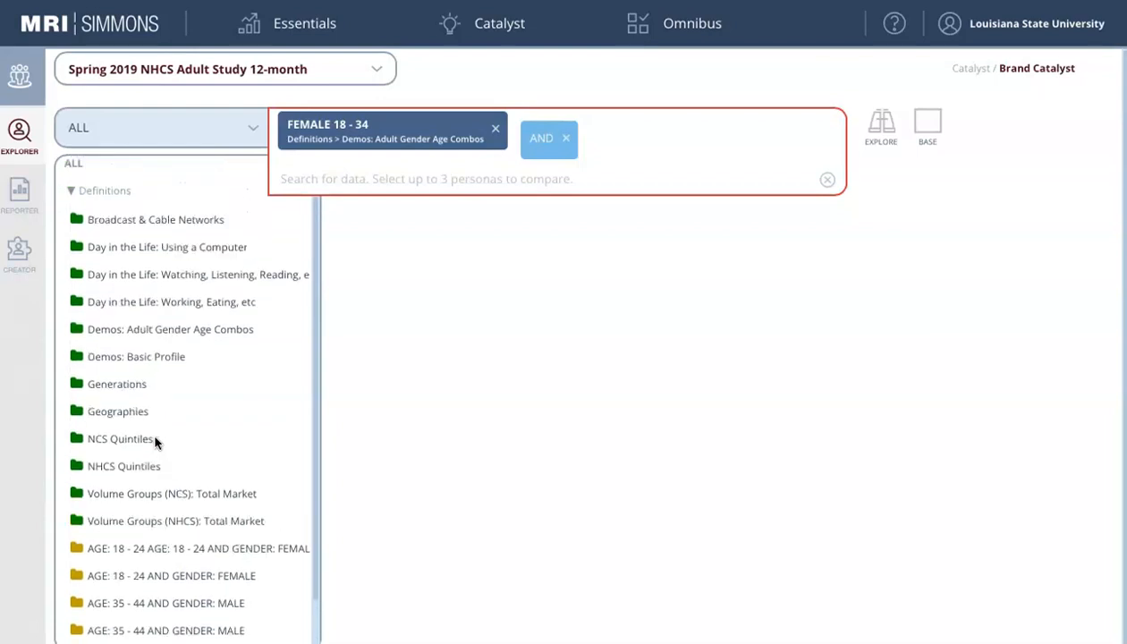
{"action": "left_click", "coordinate": [72, 205]}
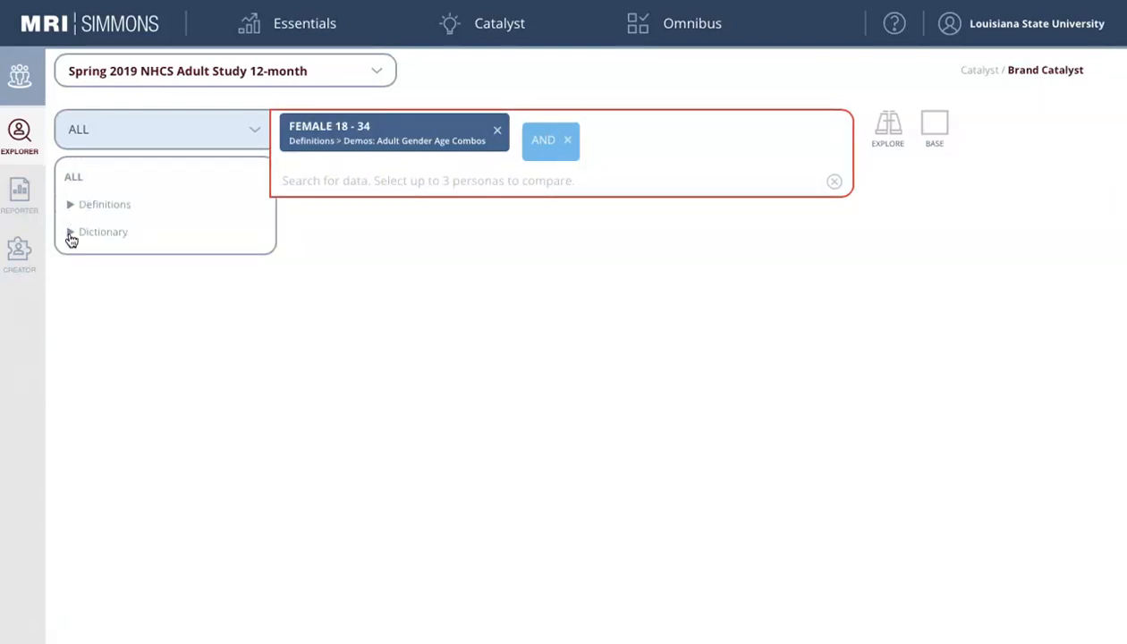
- Browse the Dictionary categories and expand Entertainment/Leisure down to the Live Theater/Concerts/Dance questions
{"action": "left_click", "coordinate": [71, 233]}
{"action": "scroll", "coordinate": [164, 312], "scroll_direction": "down", "scroll_amount": 1}
{"action": "scroll", "coordinate": [164, 312], "scroll_direction": "down", "scroll_amount": 3}
{"action": "scroll", "coordinate": [218, 394], "scroll_direction": "down", "scroll_amount": 6}
{"action": "scroll", "coordinate": [218, 395], "scroll_direction": "down", "scroll_amount": 6}
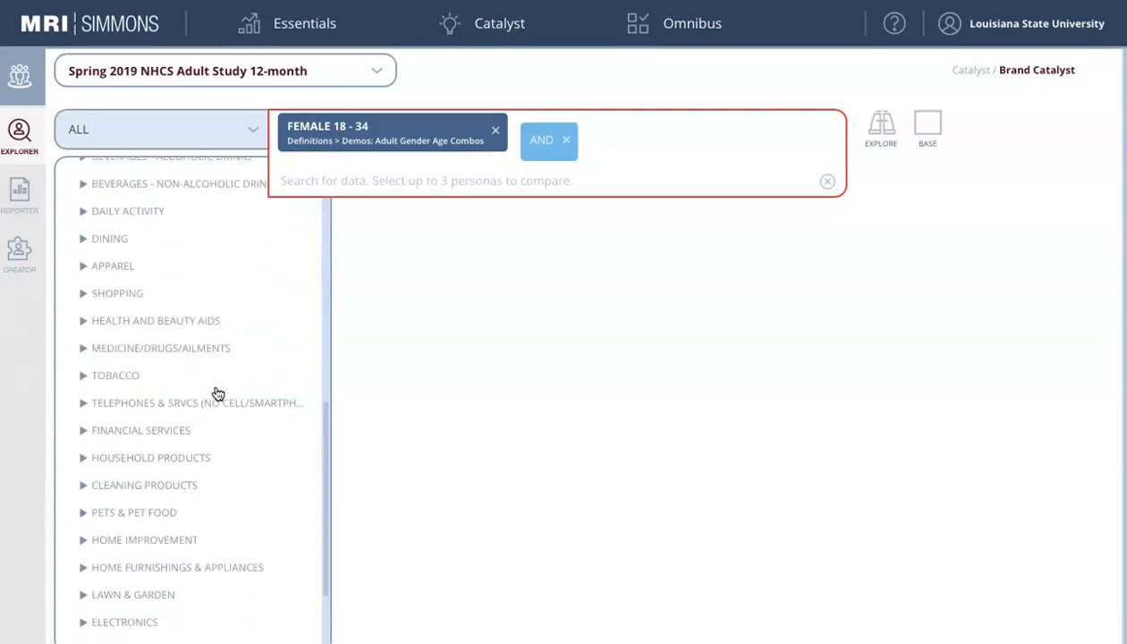
{"action": "scroll", "coordinate": [218, 395], "scroll_direction": "up", "scroll_amount": 5}
{"action": "scroll", "coordinate": [219, 394], "scroll_direction": "up", "scroll_amount": 7}
{"action": "scroll", "coordinate": [218, 395], "scroll_direction": "up", "scroll_amount": 1}
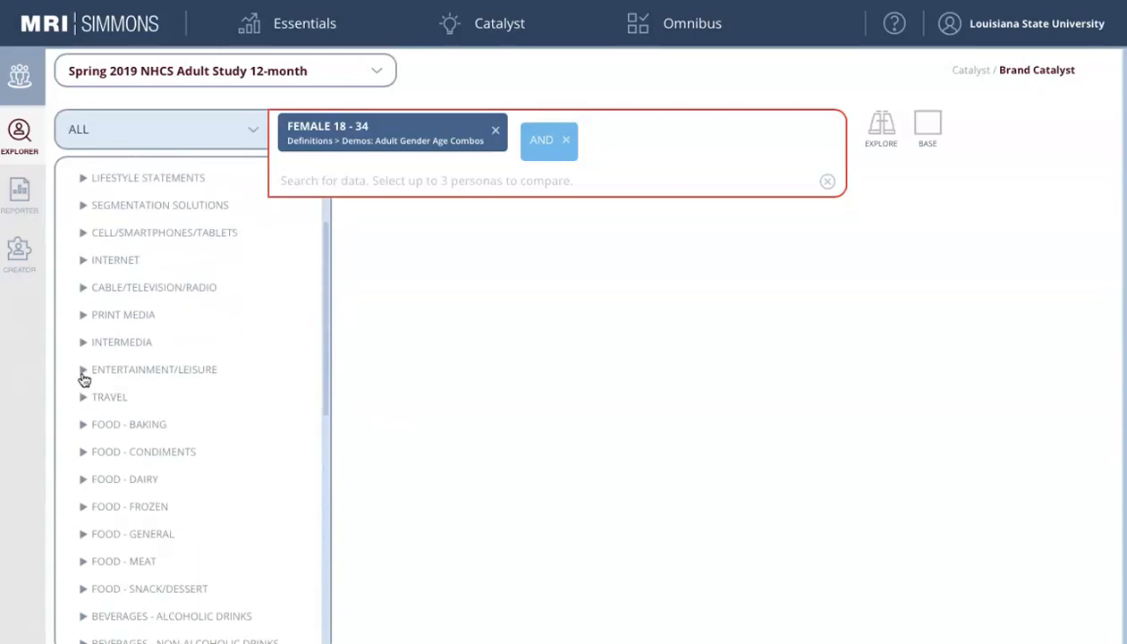
{"action": "left_click", "coordinate": [81, 371]}
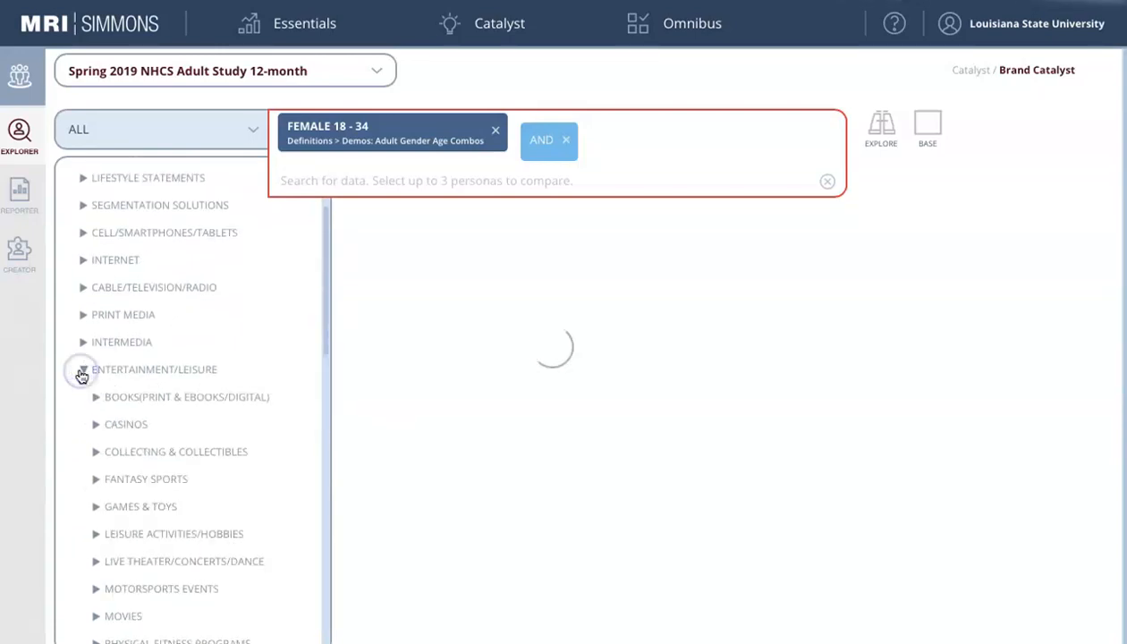
{"action": "scroll", "coordinate": [79, 409], "scroll_direction": "down", "scroll_amount": 2}
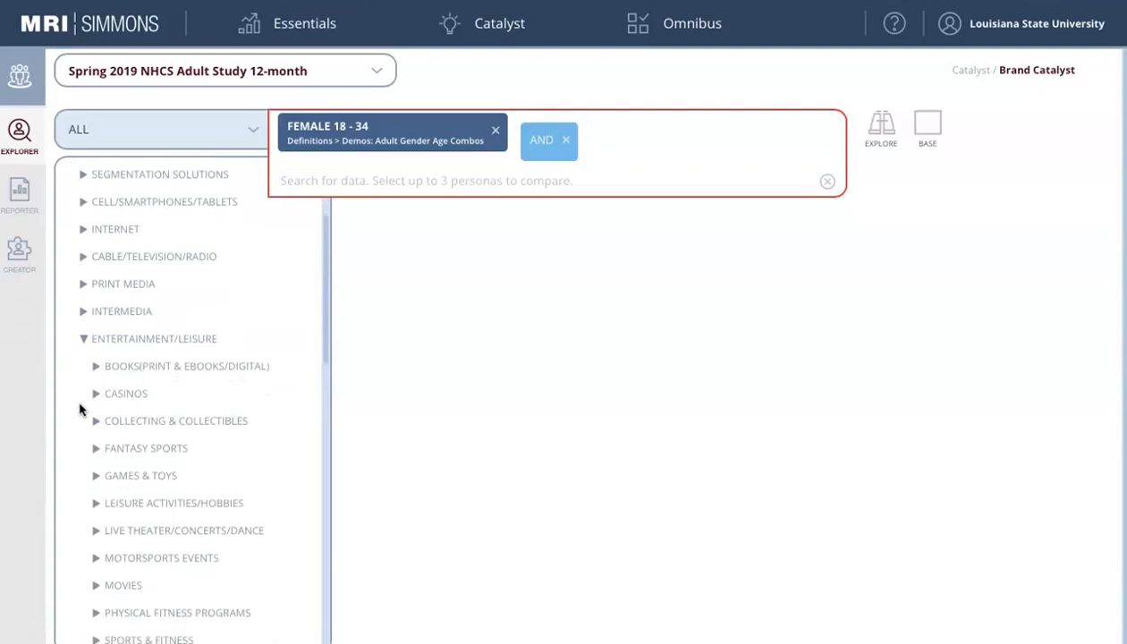
{"action": "scroll", "coordinate": [78, 409], "scroll_direction": "down", "scroll_amount": 2}
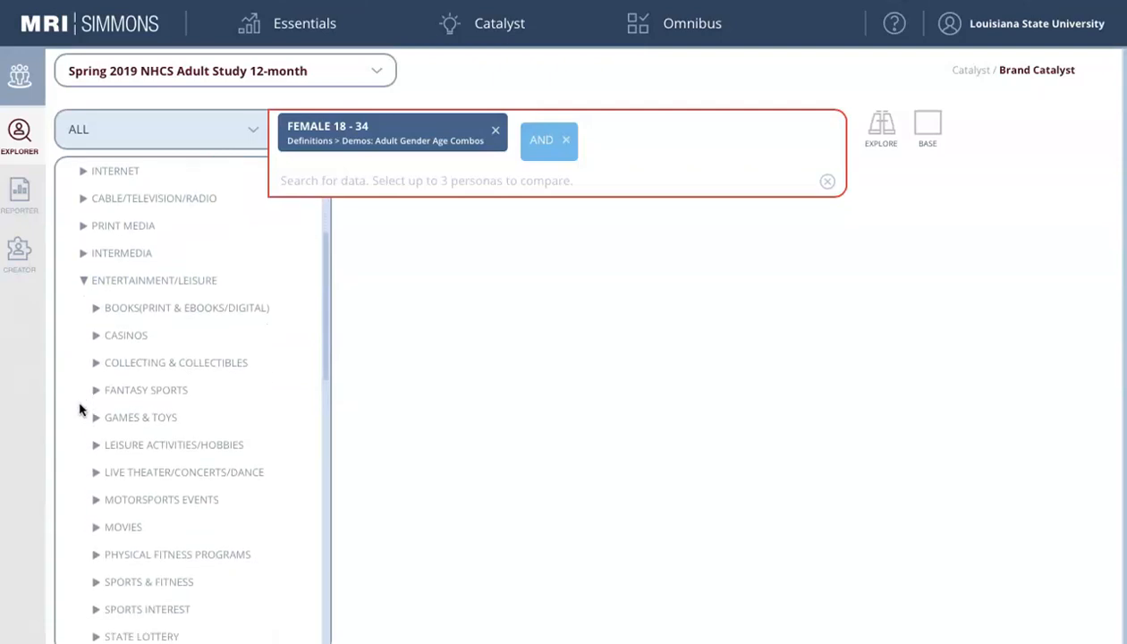
{"action": "left_click", "coordinate": [97, 442]}
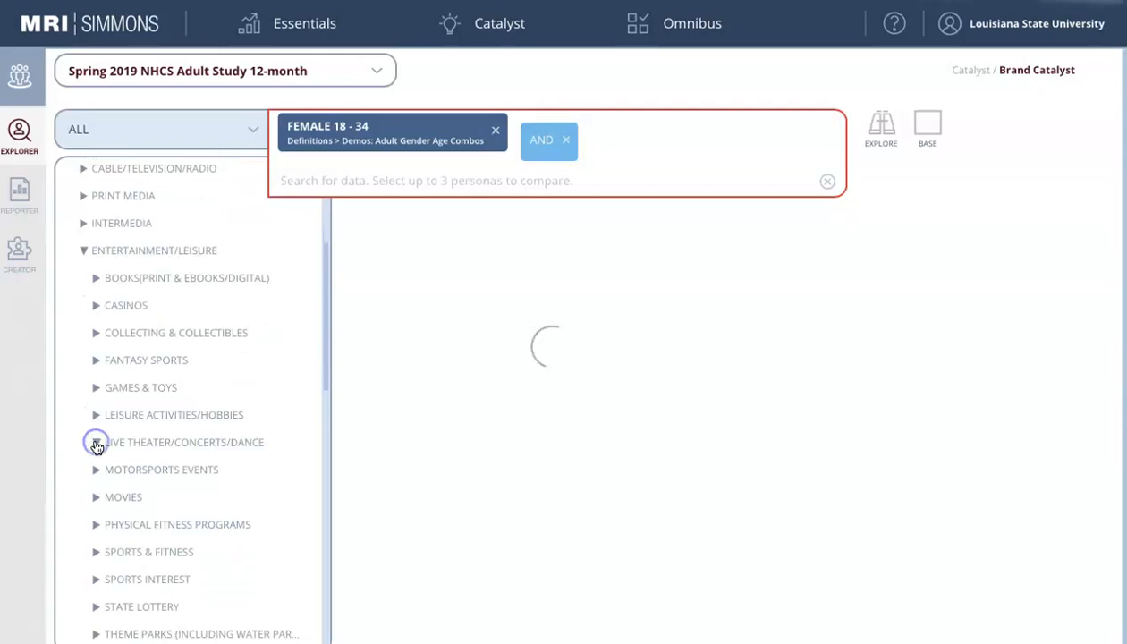
{"action": "scroll", "coordinate": [118, 447], "scroll_direction": "down", "scroll_amount": 1}
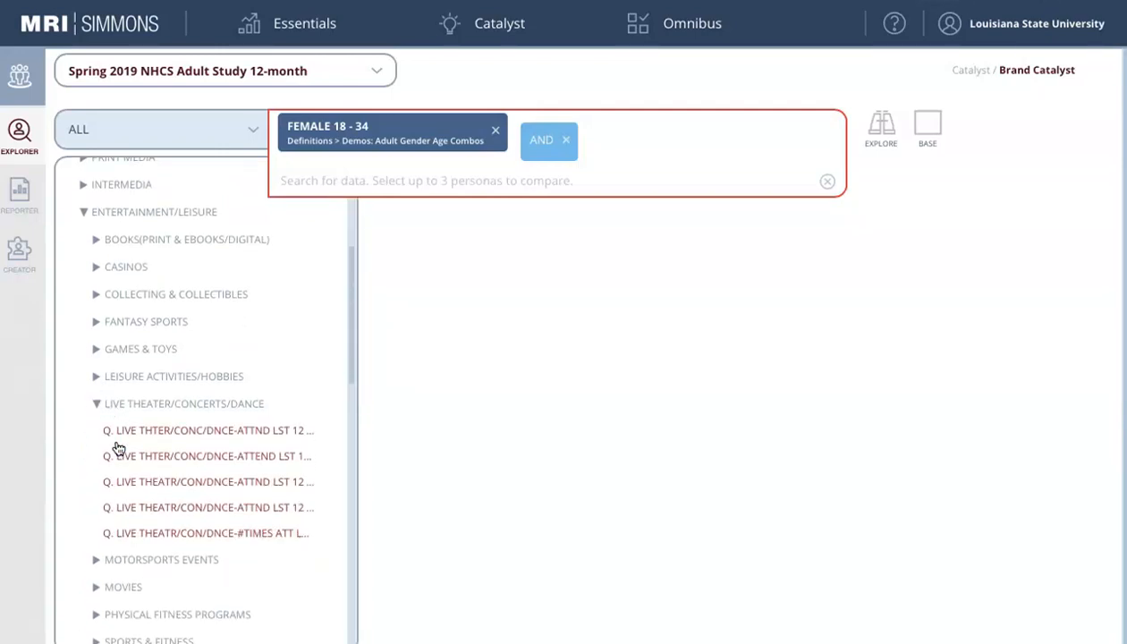
- Add Concert/Music Festival from the question on events attended in the last 12 months as the second condition, and explore the persona
{"action": "left_click", "coordinate": [167, 433]}
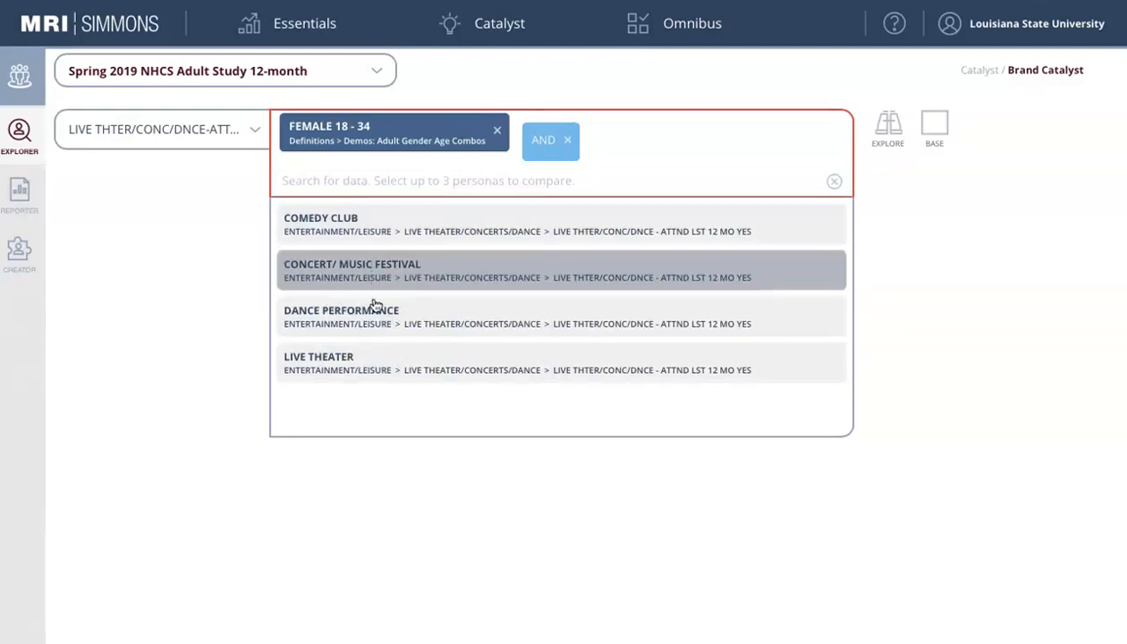
{"action": "left_click", "coordinate": [442, 277]}
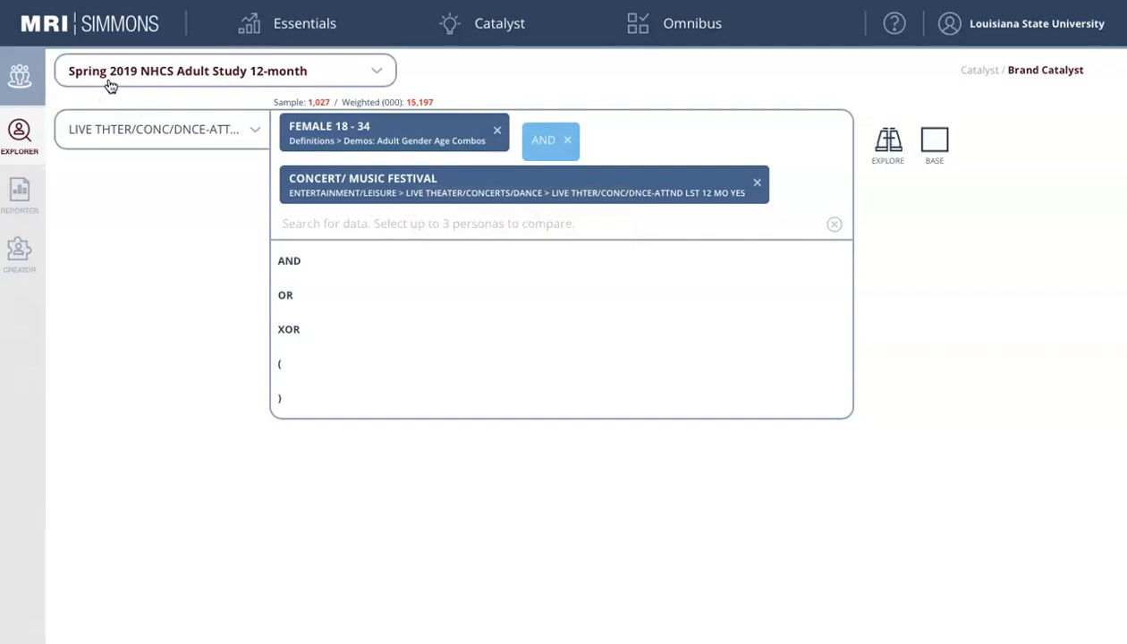
{"action": "left_click", "coordinate": [340, 217]}
{"action": "left_click", "coordinate": [885, 143]}
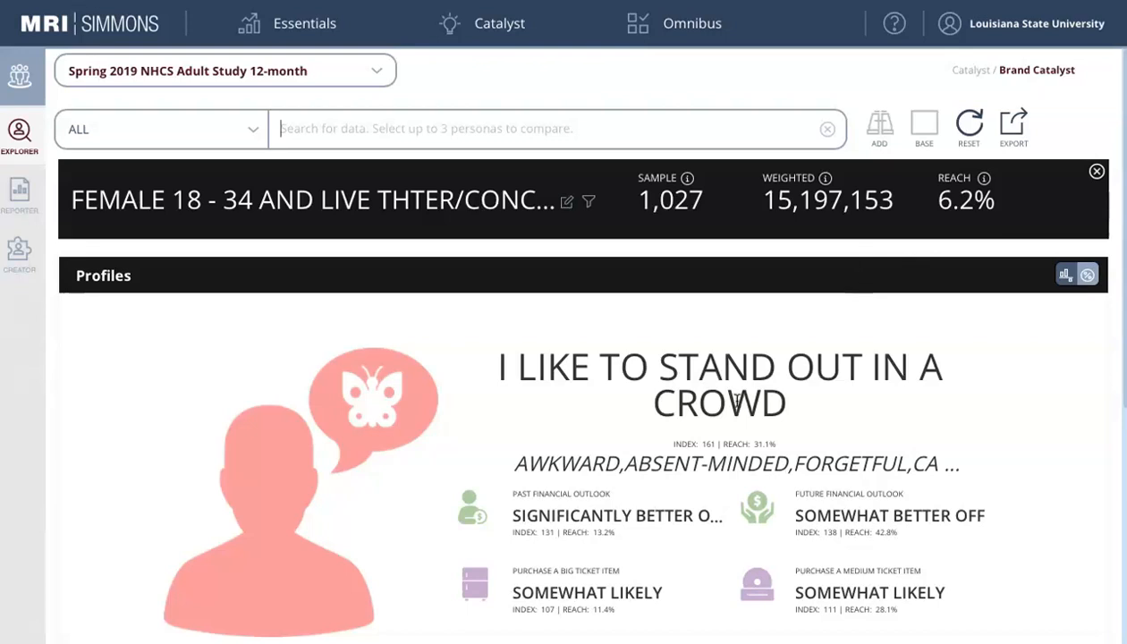
- Examine the persona's Profiles, Attitude, Brands and Media sections, including index and reach figures
{"action": "scroll", "coordinate": [726, 396], "scroll_direction": "down", "scroll_amount": 1}
{"action": "scroll", "coordinate": [736, 403], "scroll_direction": "down", "scroll_amount": 1}
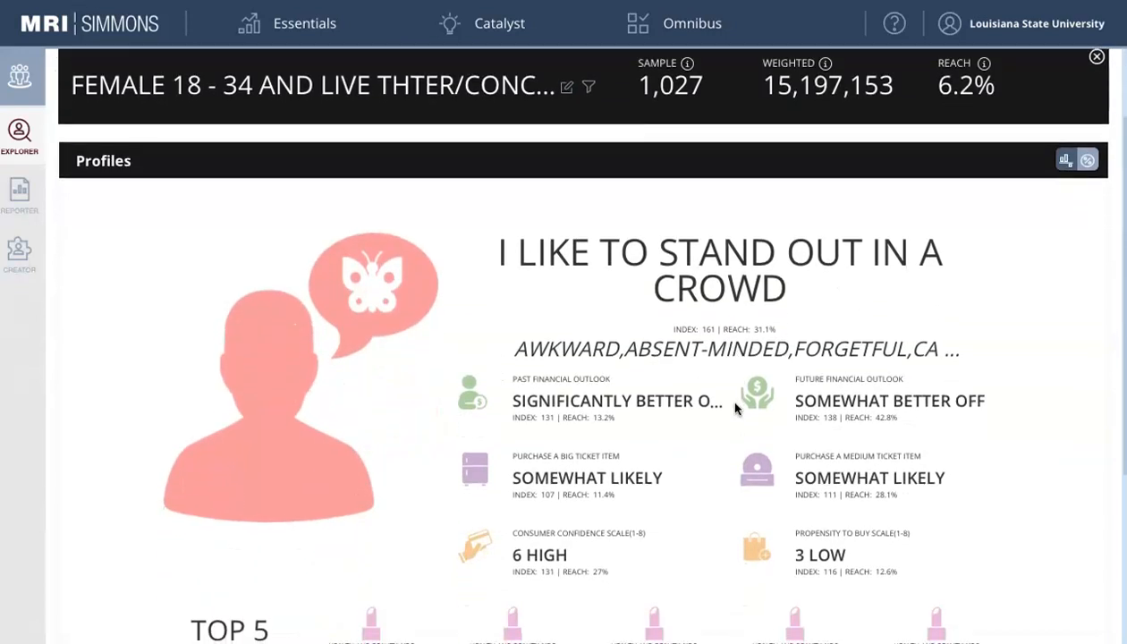
{"action": "scroll", "coordinate": [736, 408], "scroll_direction": "down", "scroll_amount": 1}
{"action": "scroll", "coordinate": [735, 408], "scroll_direction": "down", "scroll_amount": 2}
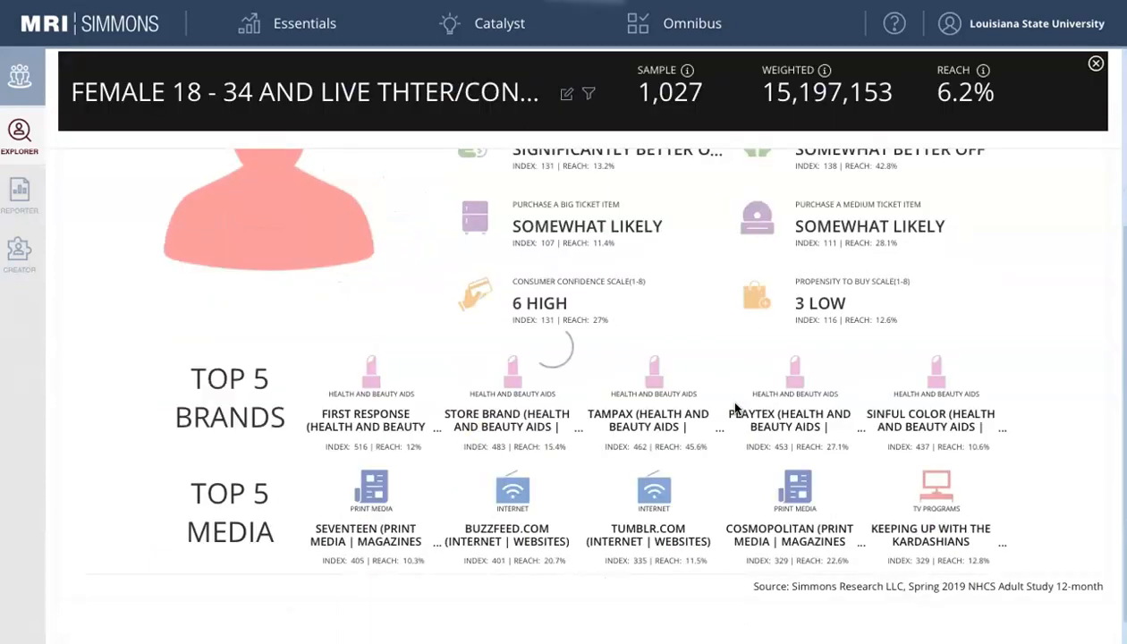
{"action": "scroll", "coordinate": [735, 408], "scroll_direction": "down", "scroll_amount": 2}
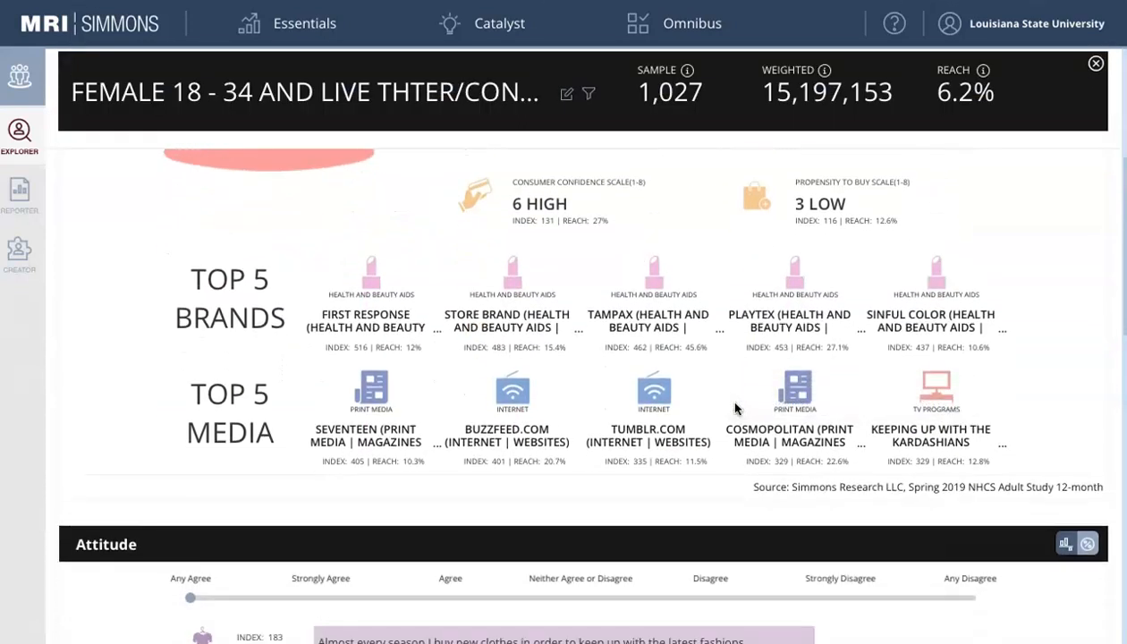
{"action": "scroll", "coordinate": [735, 408], "scroll_direction": "down", "scroll_amount": 2}
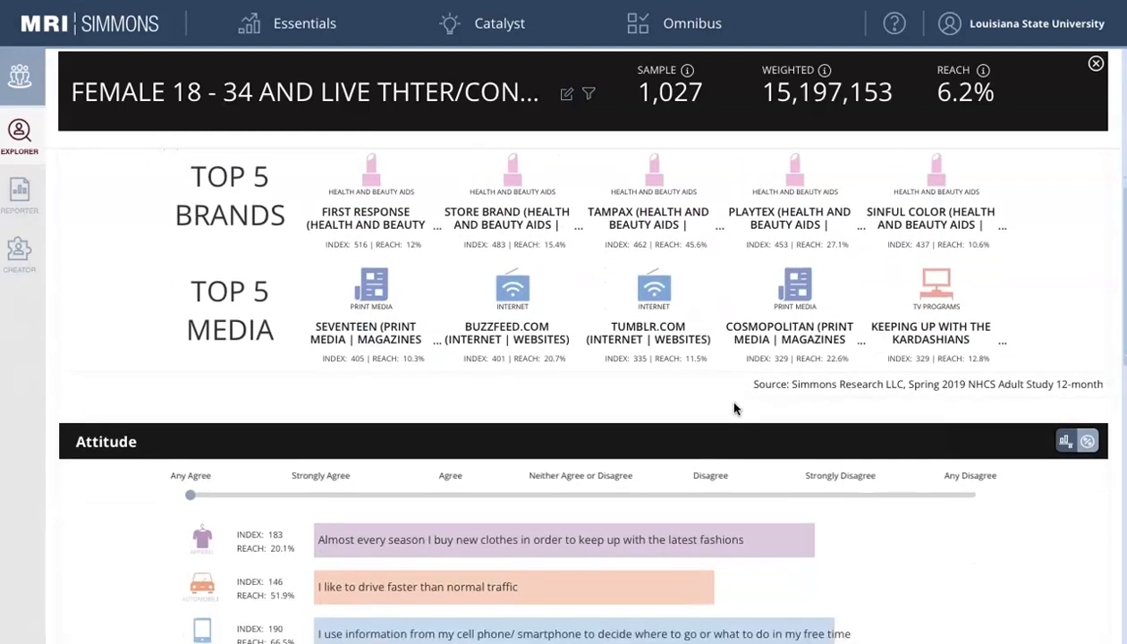
{"action": "scroll", "coordinate": [735, 408], "scroll_direction": "down", "scroll_amount": 3}
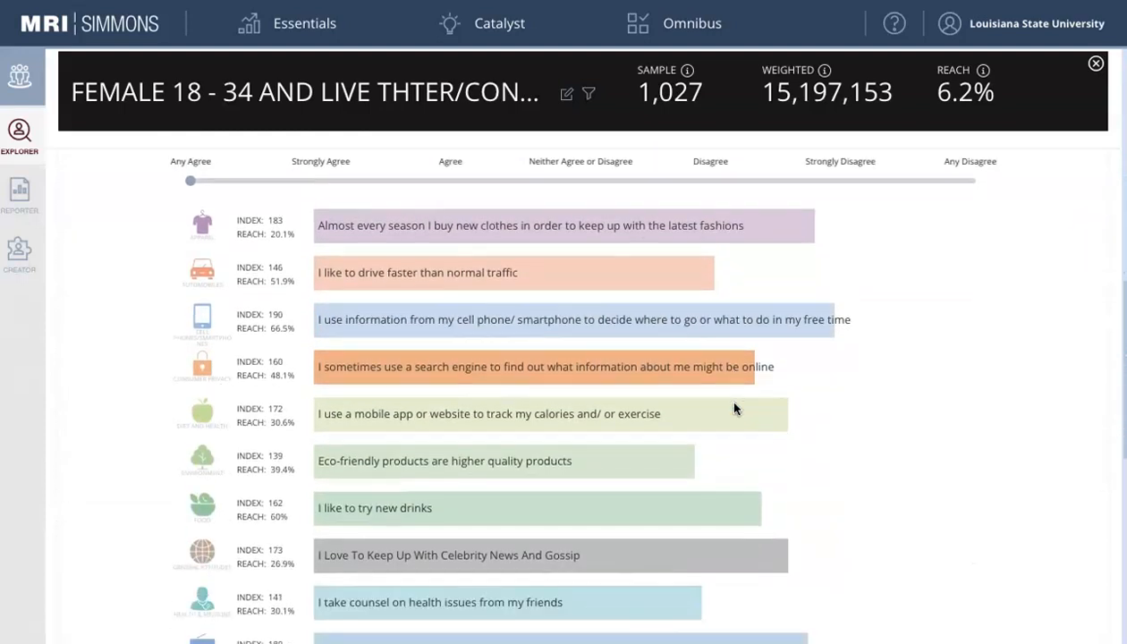
{"action": "scroll", "coordinate": [735, 408], "scroll_direction": "down", "scroll_amount": 5}
{"action": "scroll", "coordinate": [735, 408], "scroll_direction": "down", "scroll_amount": 2}
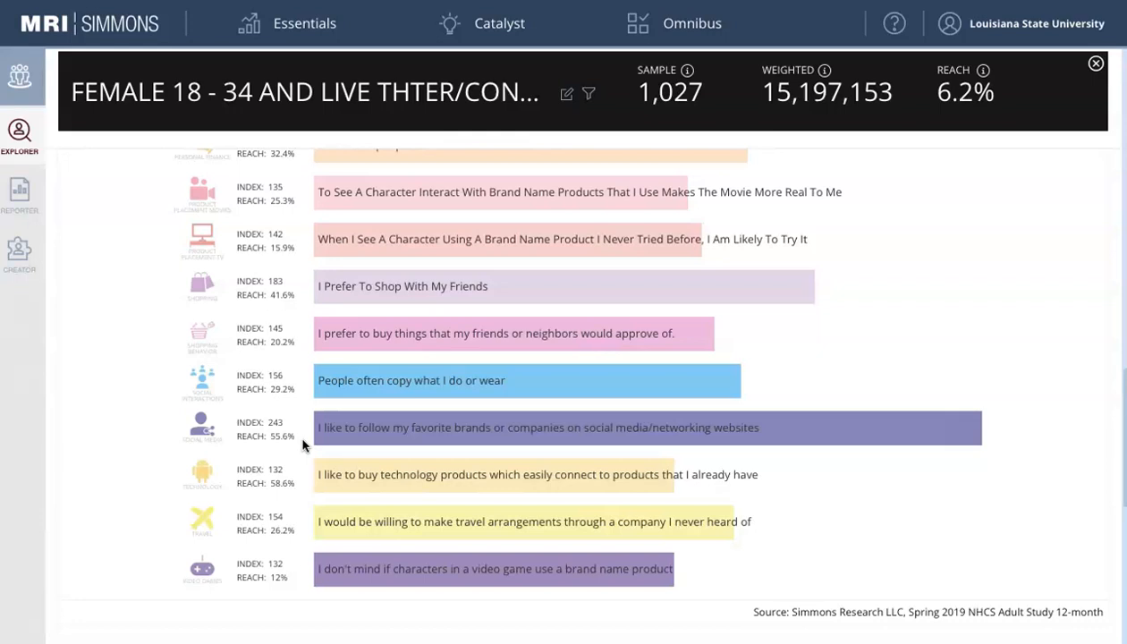
{"action": "scroll", "coordinate": [302, 444], "scroll_direction": "down", "scroll_amount": 10}
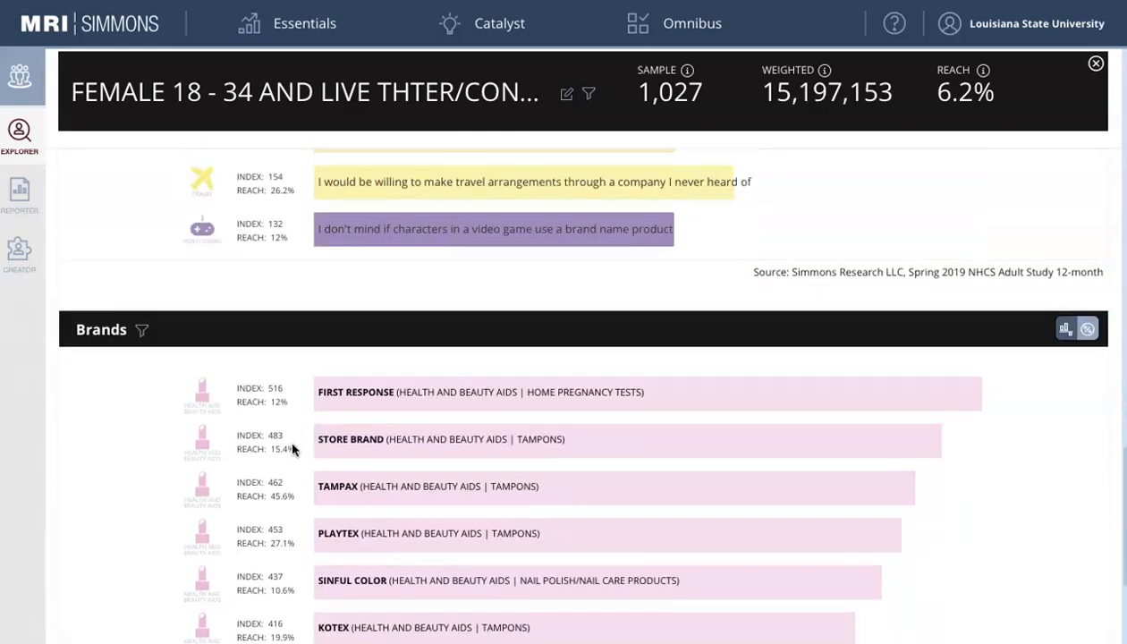
{"action": "scroll", "coordinate": [291, 450], "scroll_direction": "down", "scroll_amount": 5}
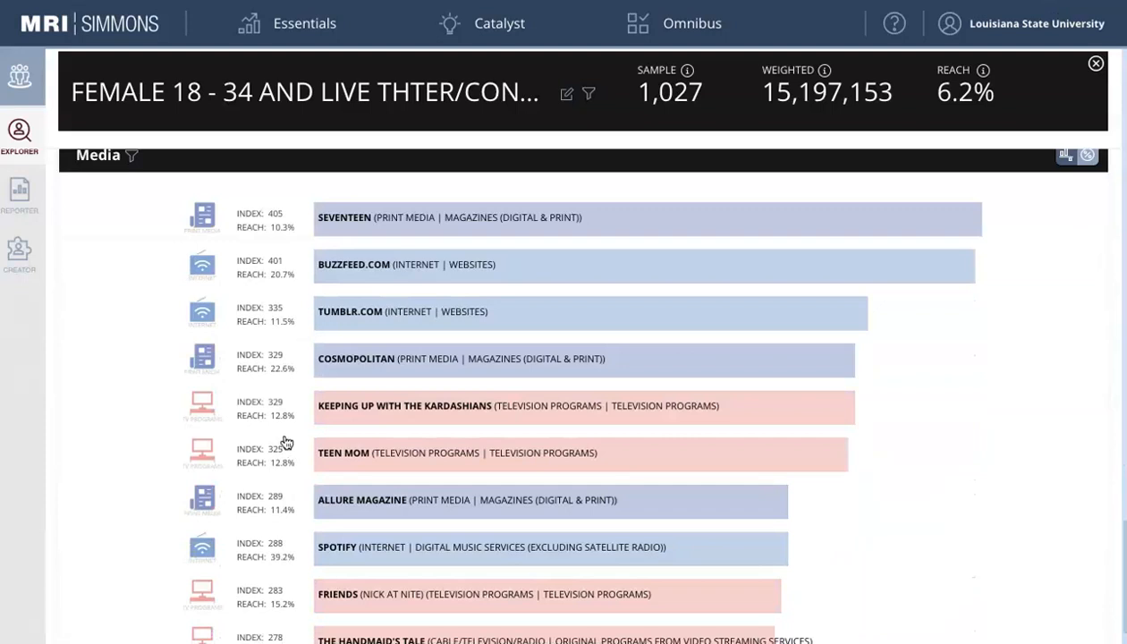
{"action": "scroll", "coordinate": [280, 439], "scroll_direction": "up", "scroll_amount": 15}
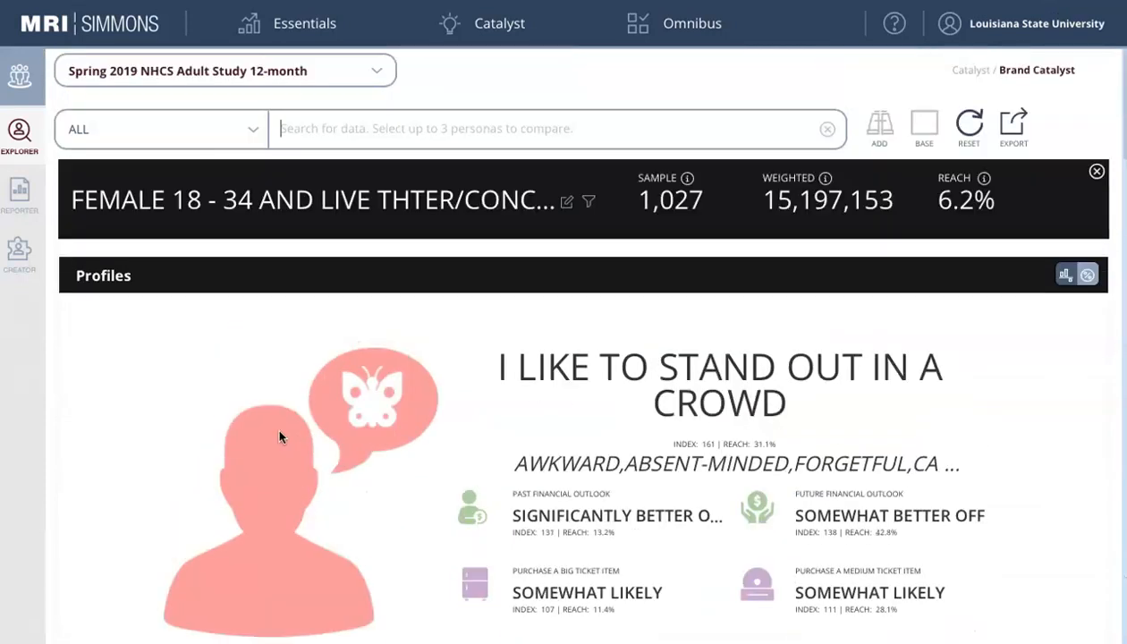
- Start a second persona with MALE 18 - 34 from the adult gender age combos, joined to the next condition by AND
{"action": "left_click", "coordinate": [350, 131]}
{"action": "type", "text": "1"}
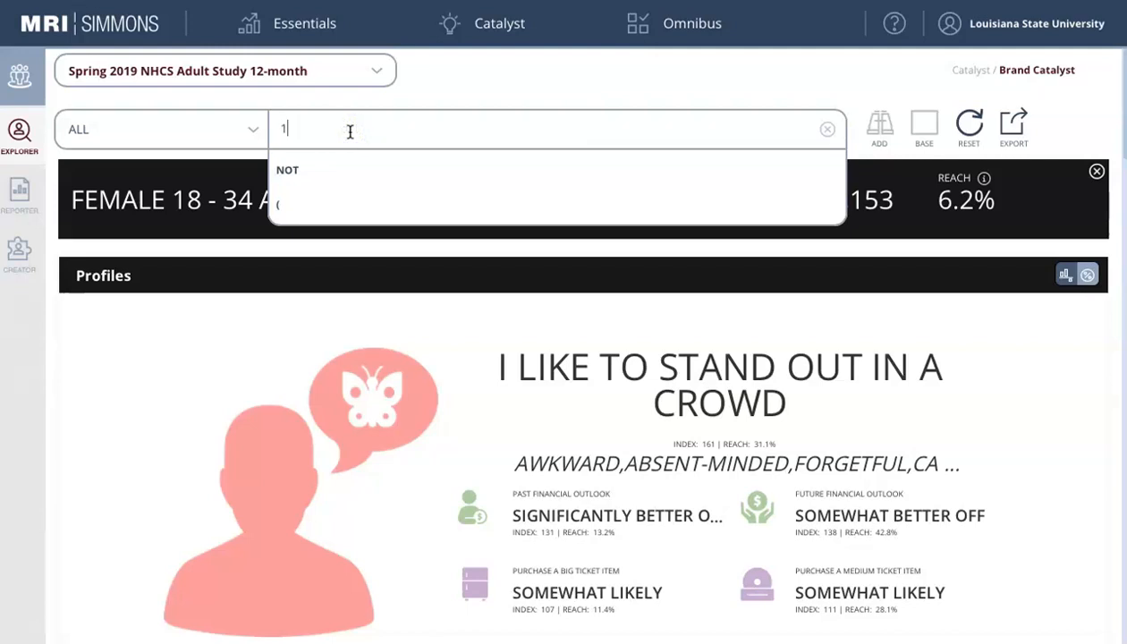
{"action": "type", "text": "8-34"}
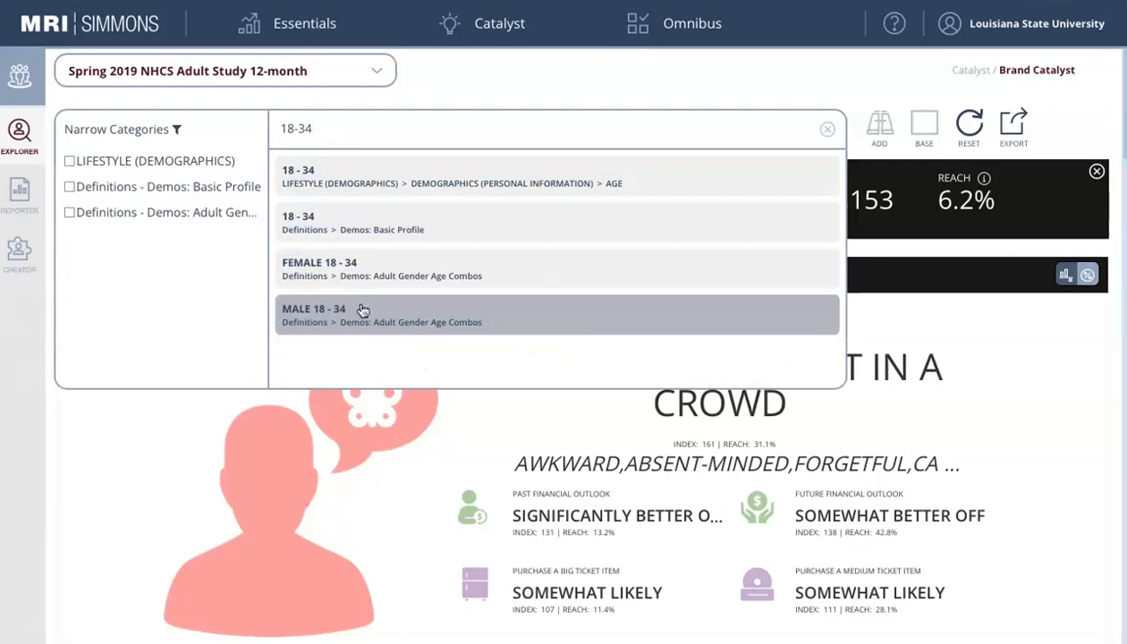
{"action": "left_click", "coordinate": [358, 310]}
{"action": "left_click", "coordinate": [306, 210]}
- Add Concert/Music Festival, attended in the last 12 months, as the second condition and compare the male persona with the female one
{"action": "type", "text": "music festival"}
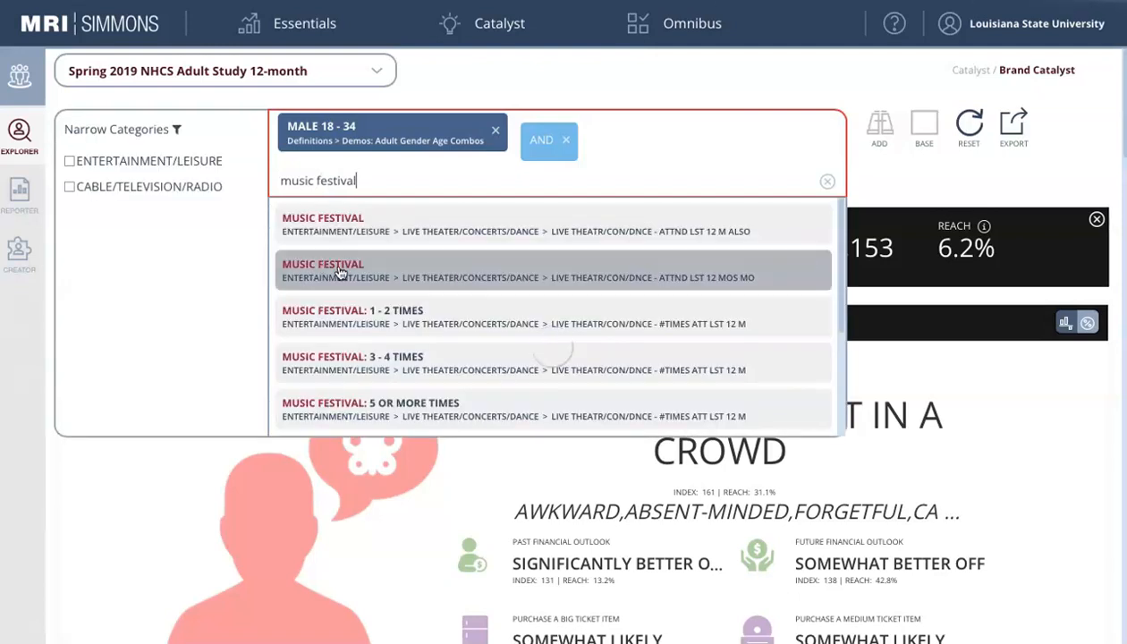
{"action": "scroll", "coordinate": [342, 273], "scroll_direction": "down", "scroll_amount": 1}
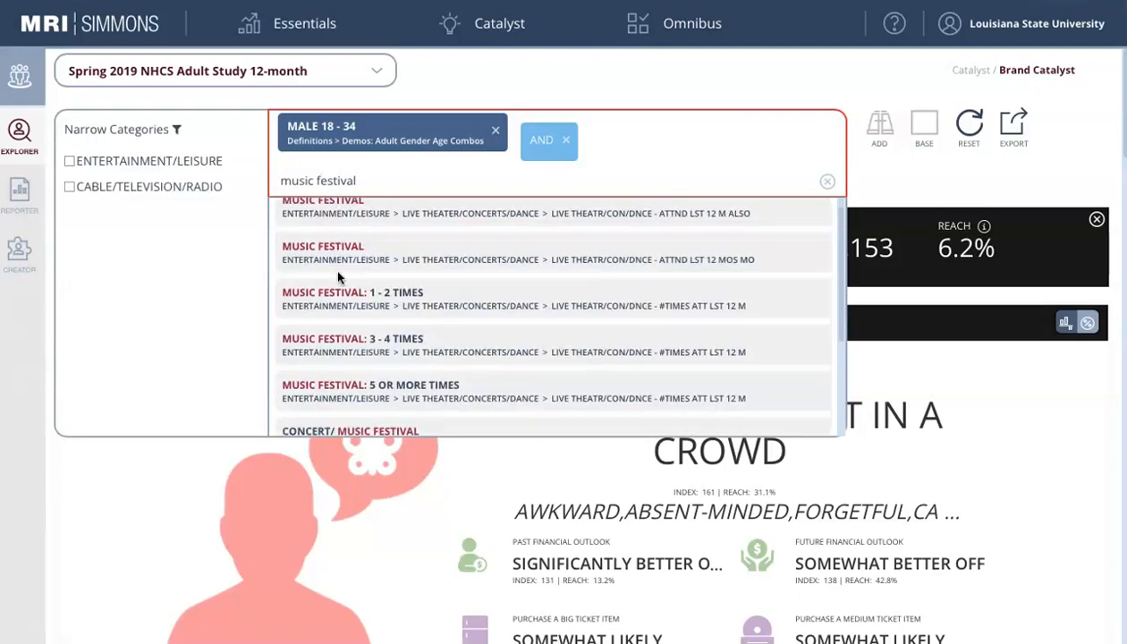
{"action": "left_click", "coordinate": [385, 407]}
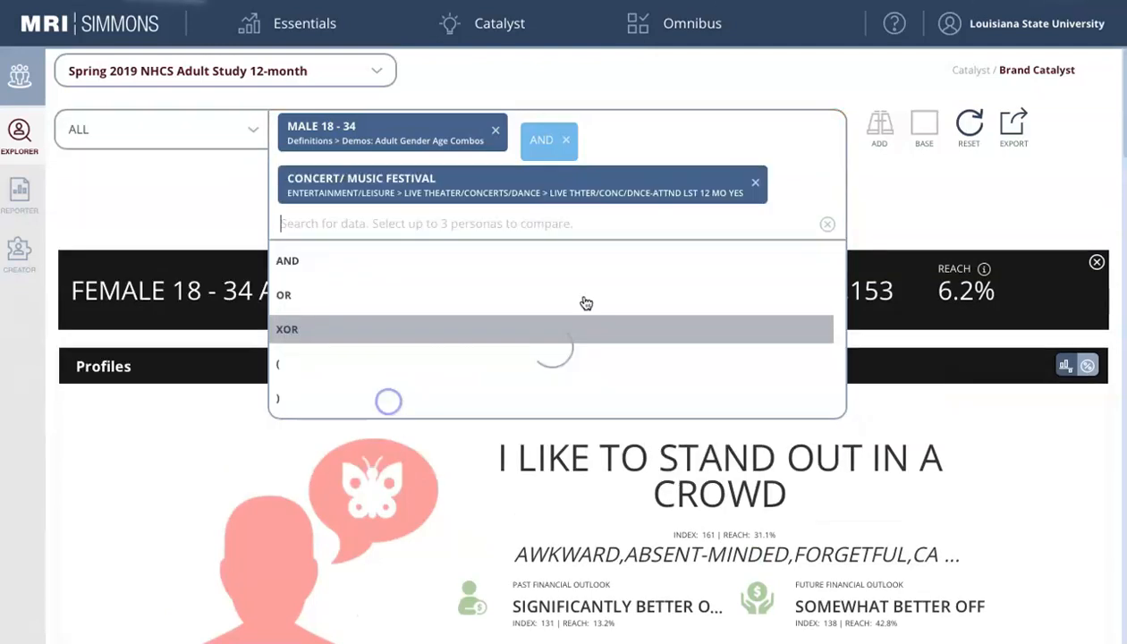
{"action": "left_click", "coordinate": [878, 141]}
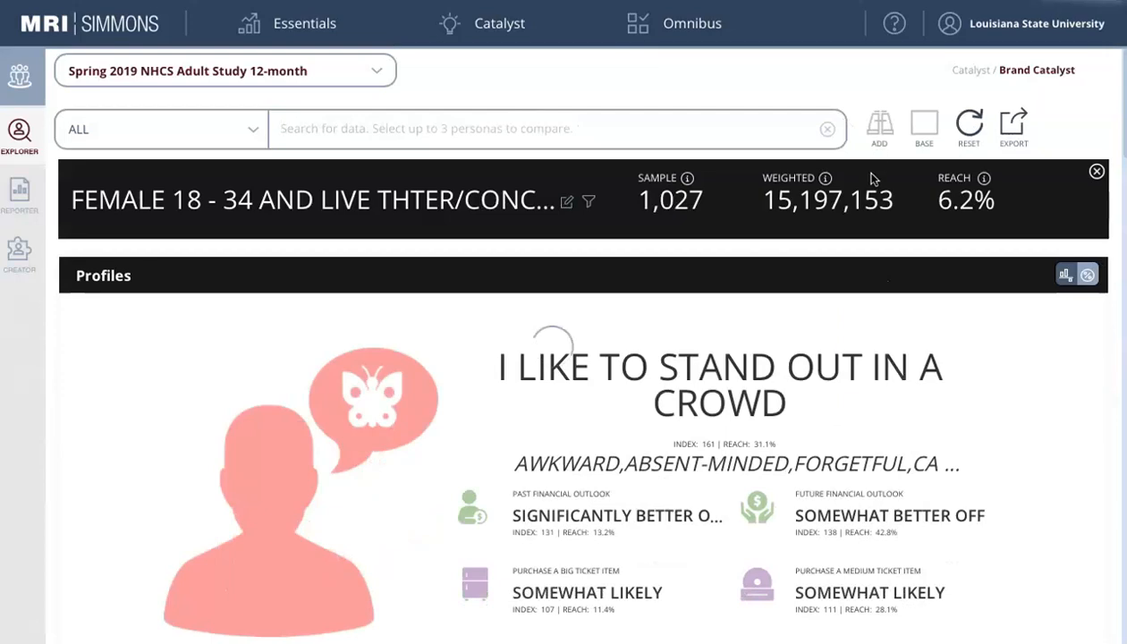
{"action": "scroll", "coordinate": [830, 402], "scroll_direction": "down", "scroll_amount": 10}
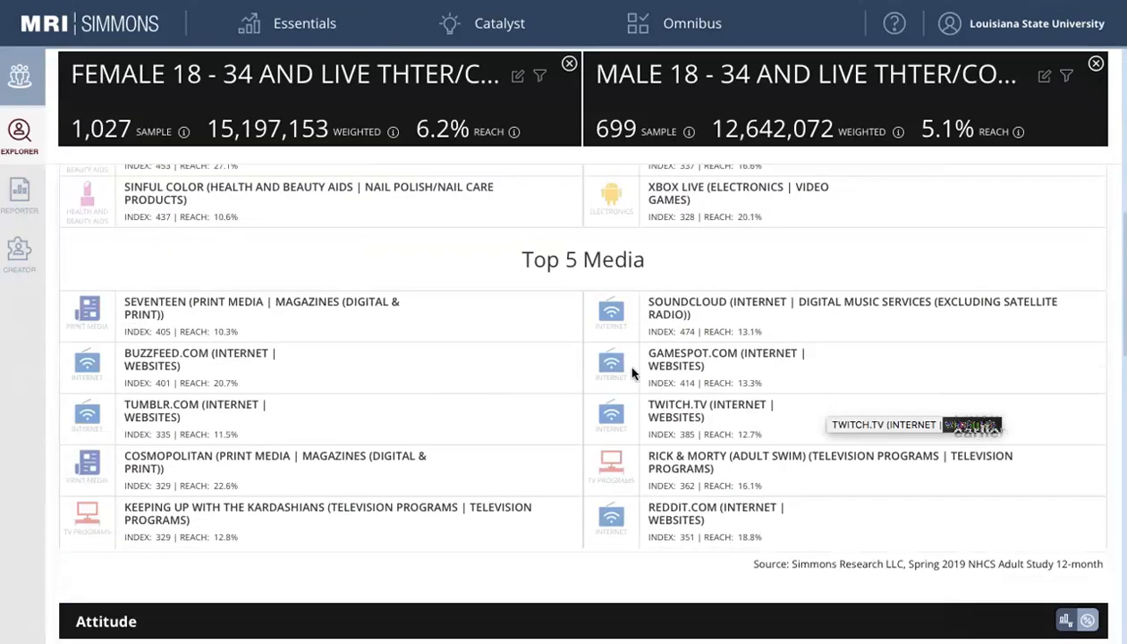
{"action": "scroll", "coordinate": [631, 369], "scroll_direction": "up", "scroll_amount": 10}
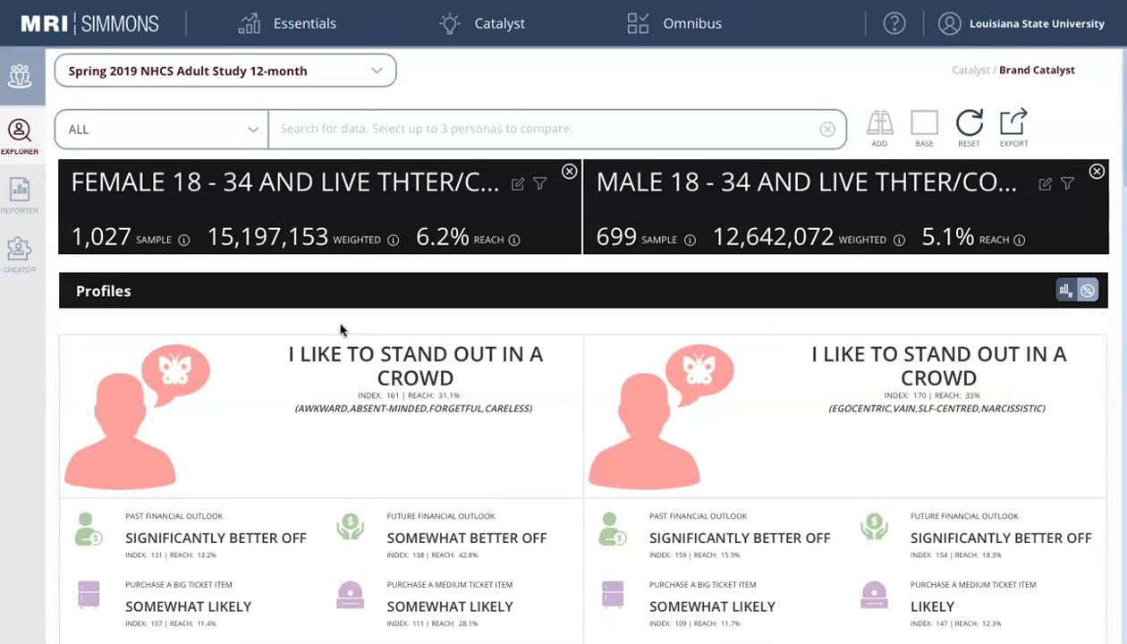
- Create a Reporter comparison of both personas for the Internet question on paid digital music service subscriptions
{"action": "left_click", "coordinate": [22, 202]}
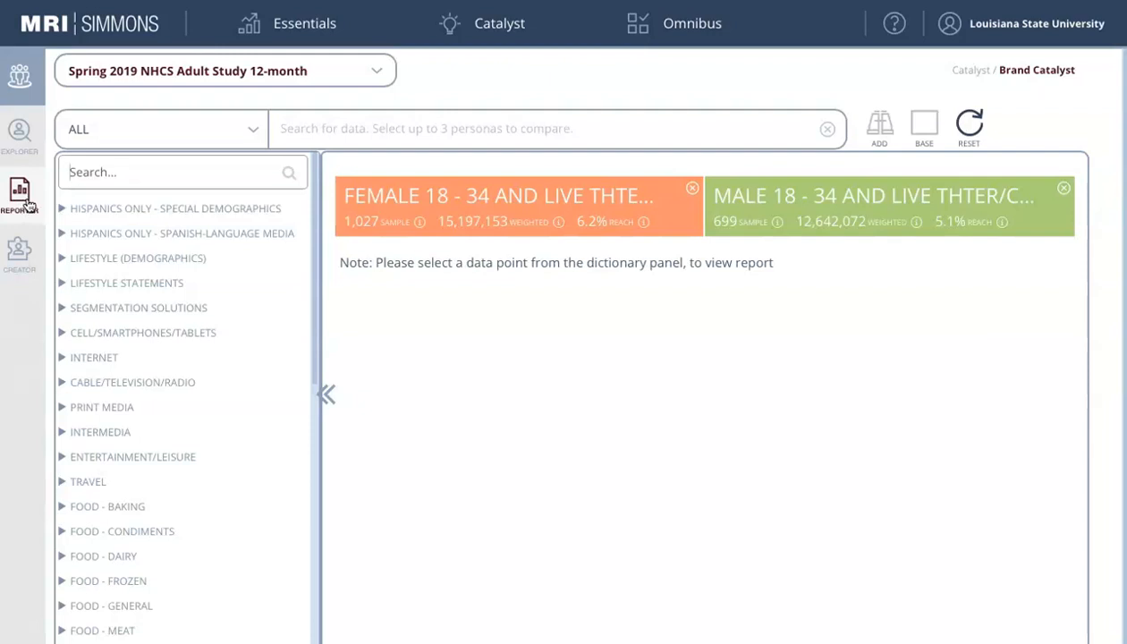
{"action": "left_click", "coordinate": [63, 359]}
{"action": "left_click", "coordinate": [74, 380]}
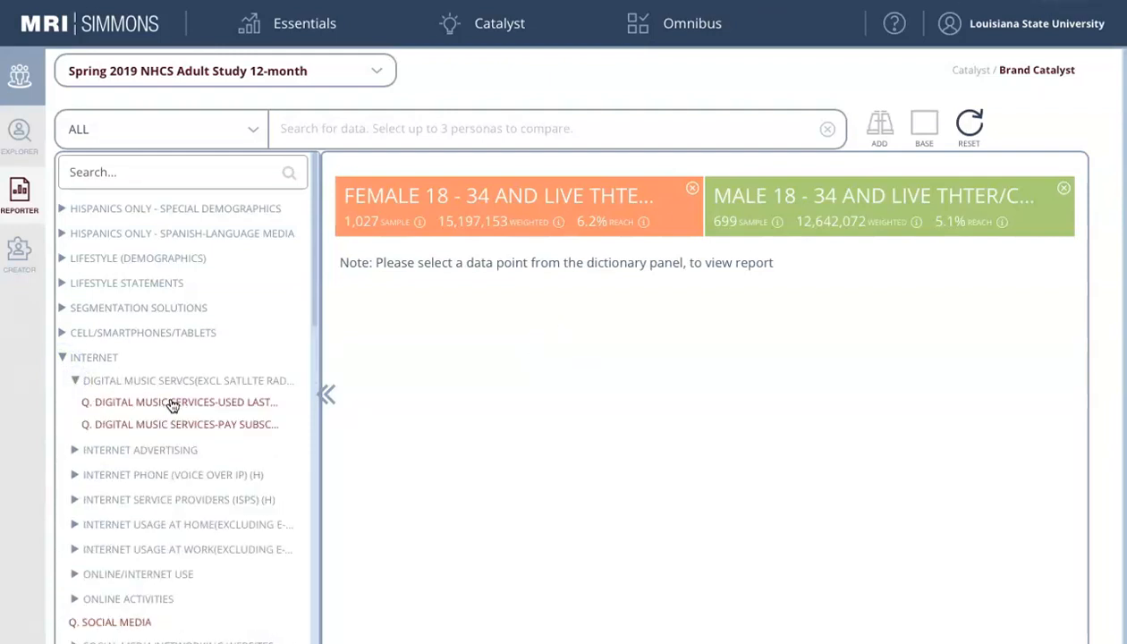
{"action": "left_click", "coordinate": [237, 427]}
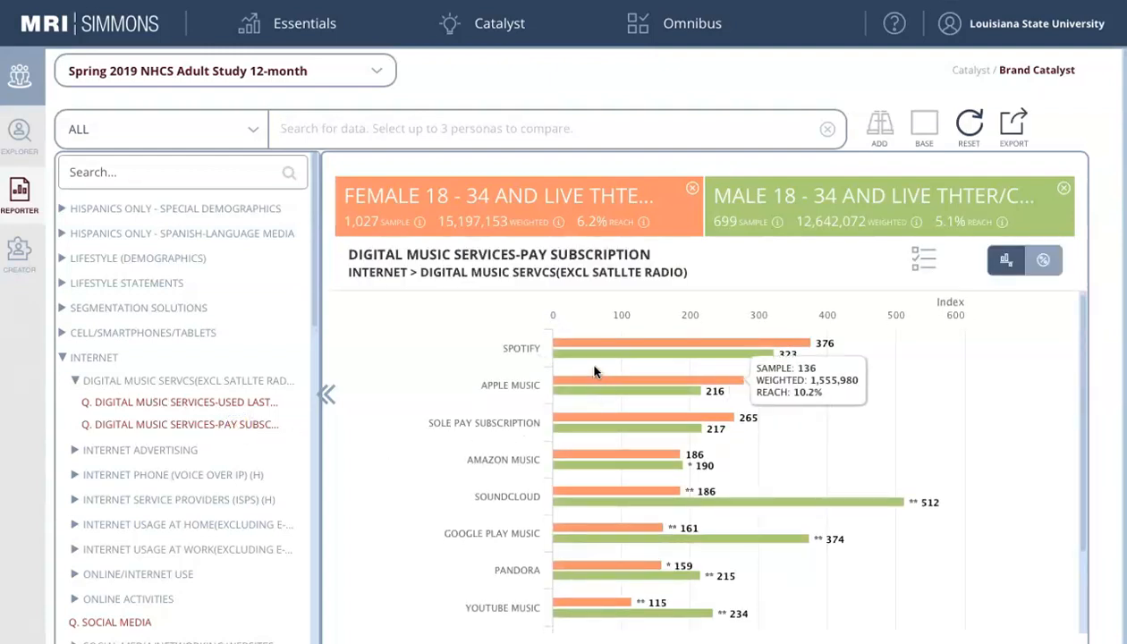
{"action": "mouse_move", "coordinate": [634, 362]}
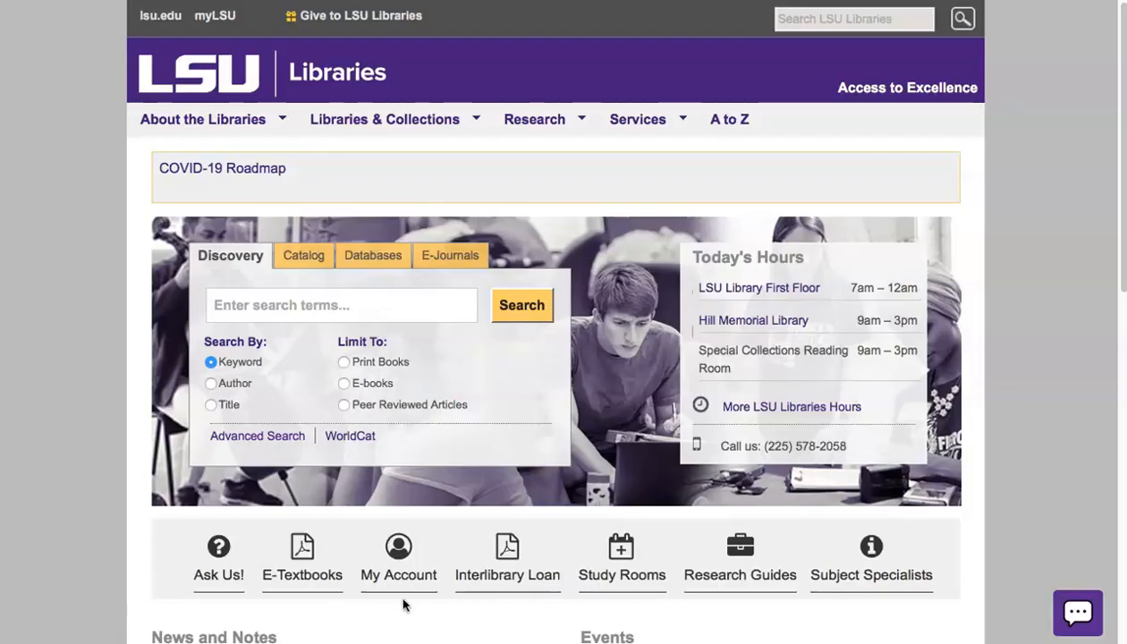
- On the LSU Libraries site, search the Research Guides for simmons and open the MC 4002 guide's Target Audience Research: Simmons page
{"action": "left_click", "coordinate": [748, 577]}
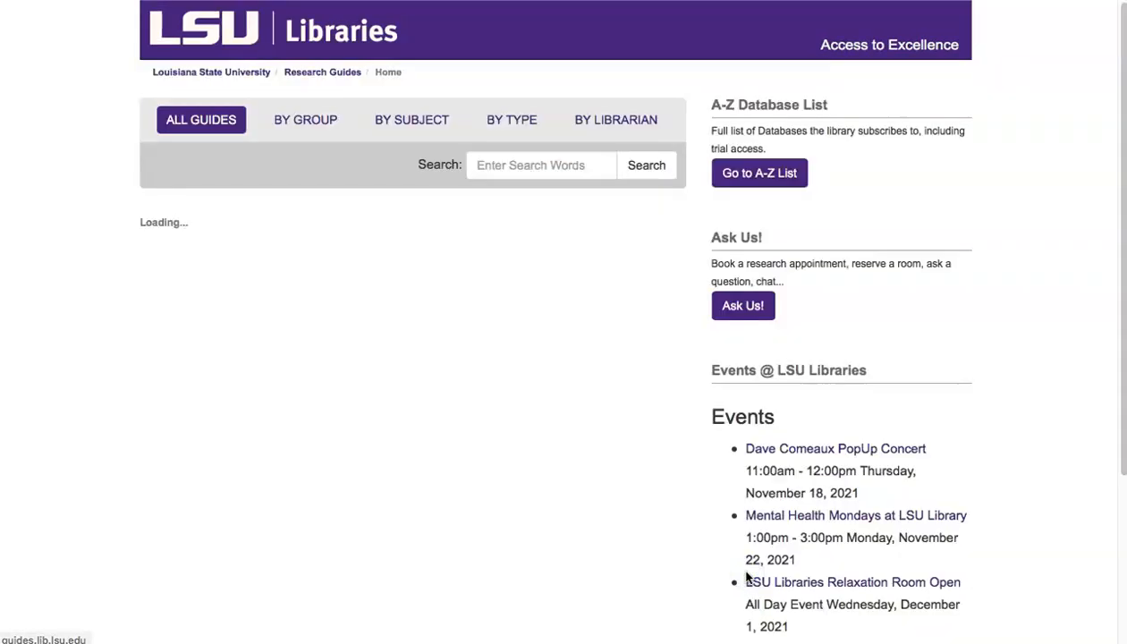
{"action": "left_click", "coordinate": [555, 172]}
{"action": "type", "text": "simmno"}
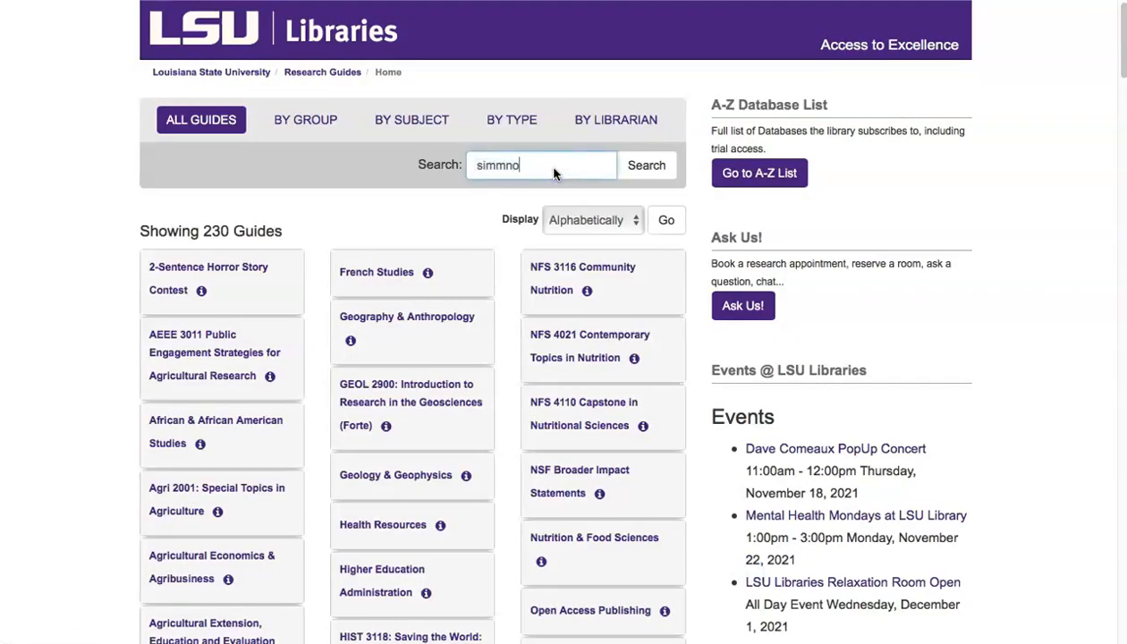
{"action": "key", "text": "BackSpace"}
{"action": "type", "text": "ons"}
{"action": "key", "text": "Return"}
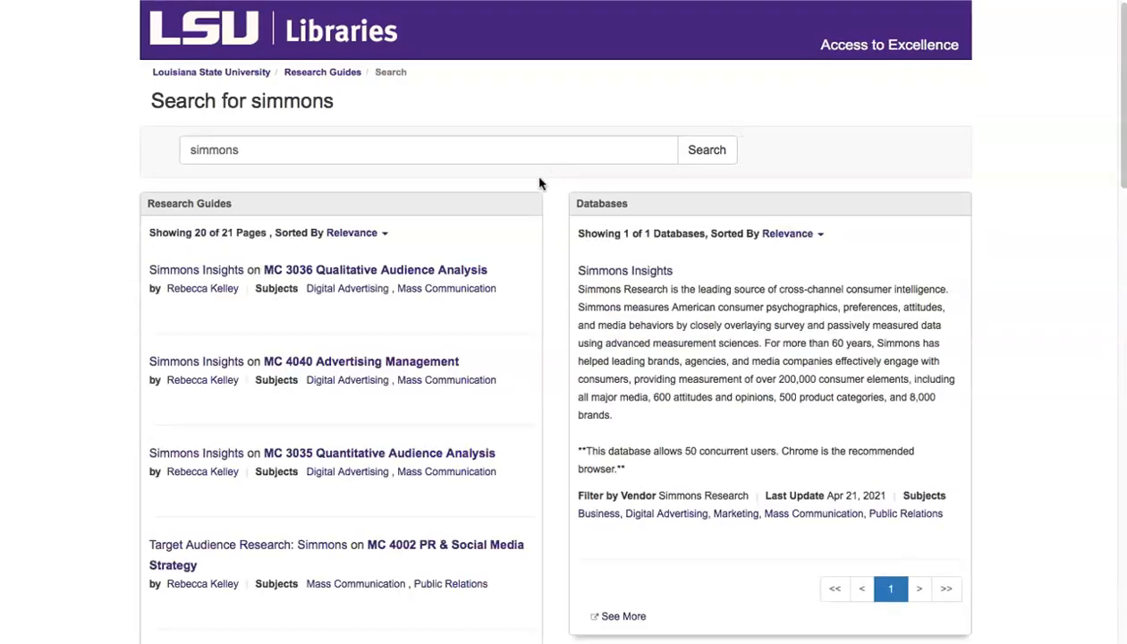
{"action": "left_click", "coordinate": [407, 548]}
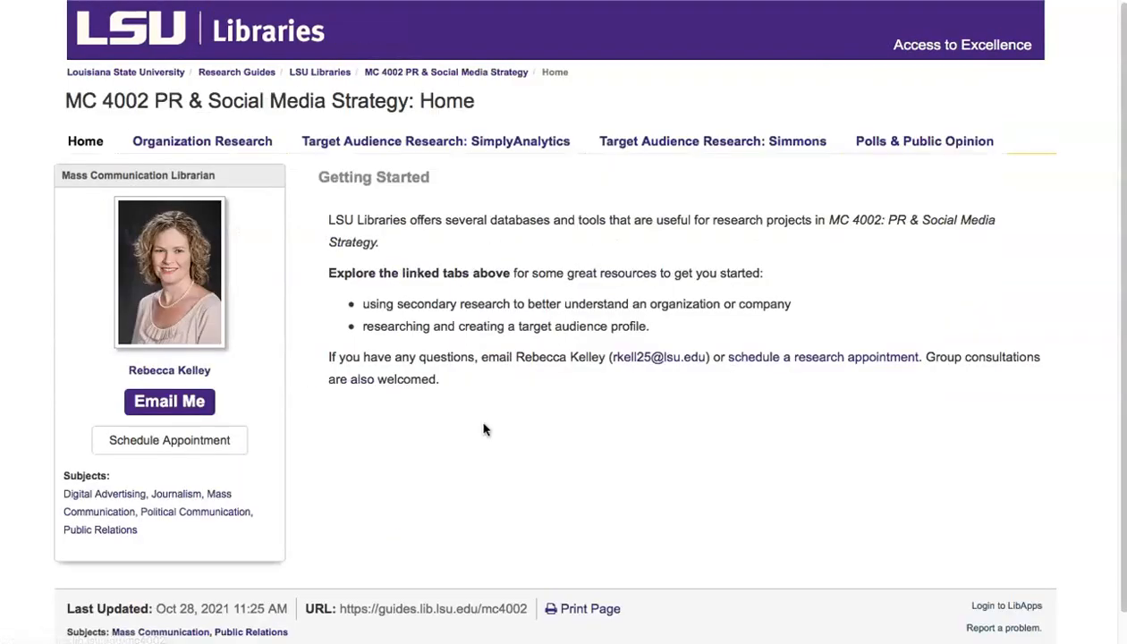
{"action": "left_click", "coordinate": [672, 140]}
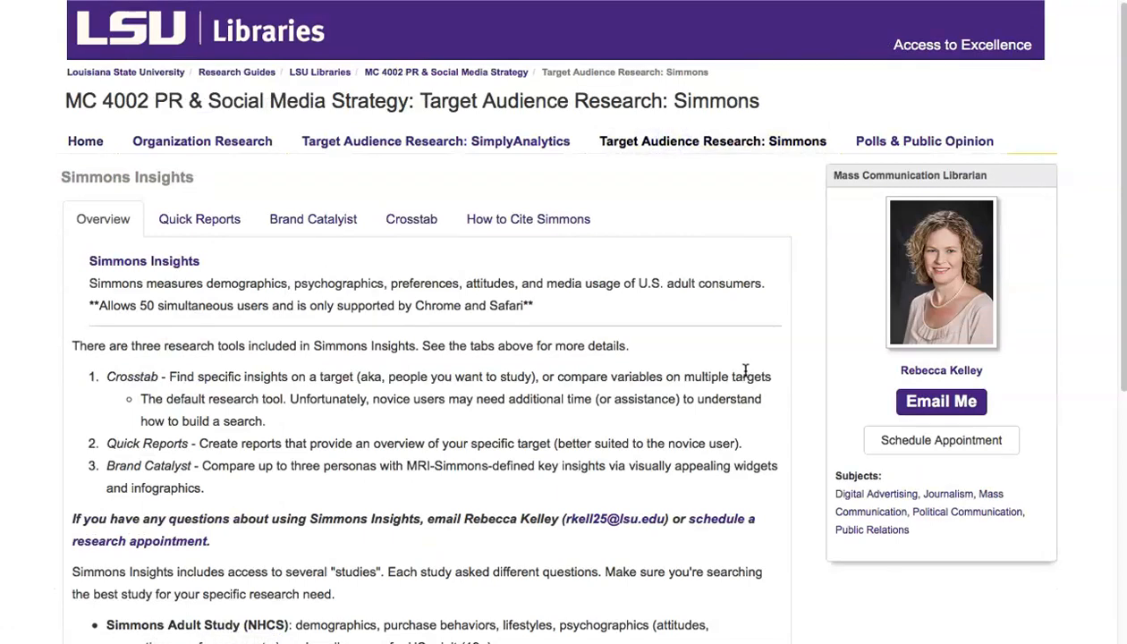